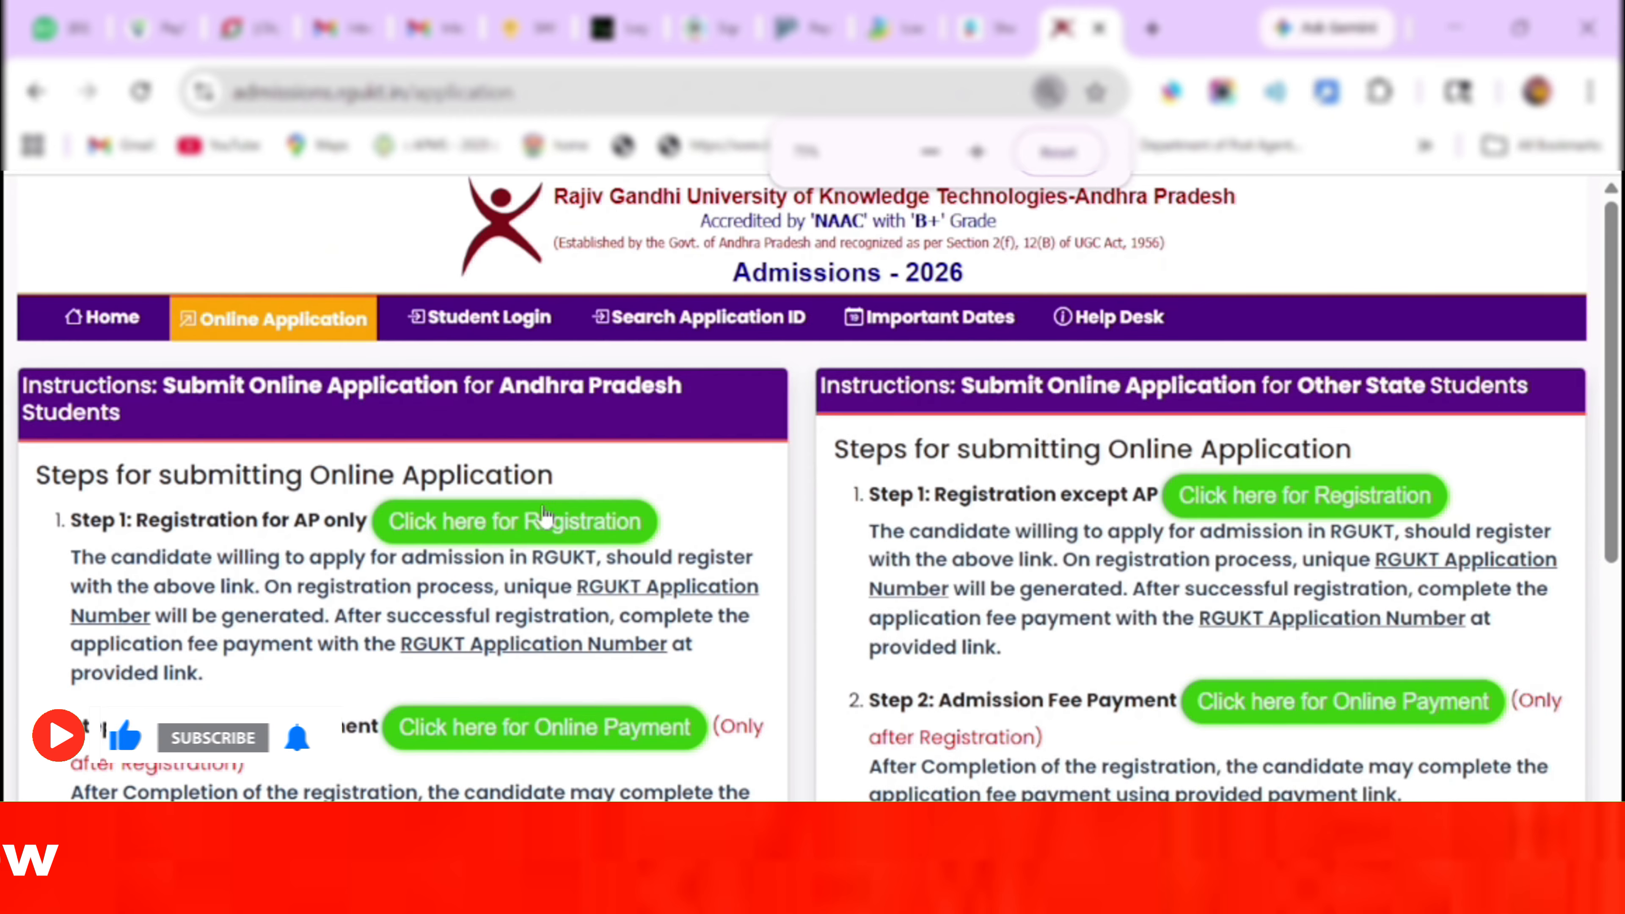
Open the Registration Form for Andhra Pradesh students and expand the exam Board list.
left_click(510, 524)
left_click(303, 522)
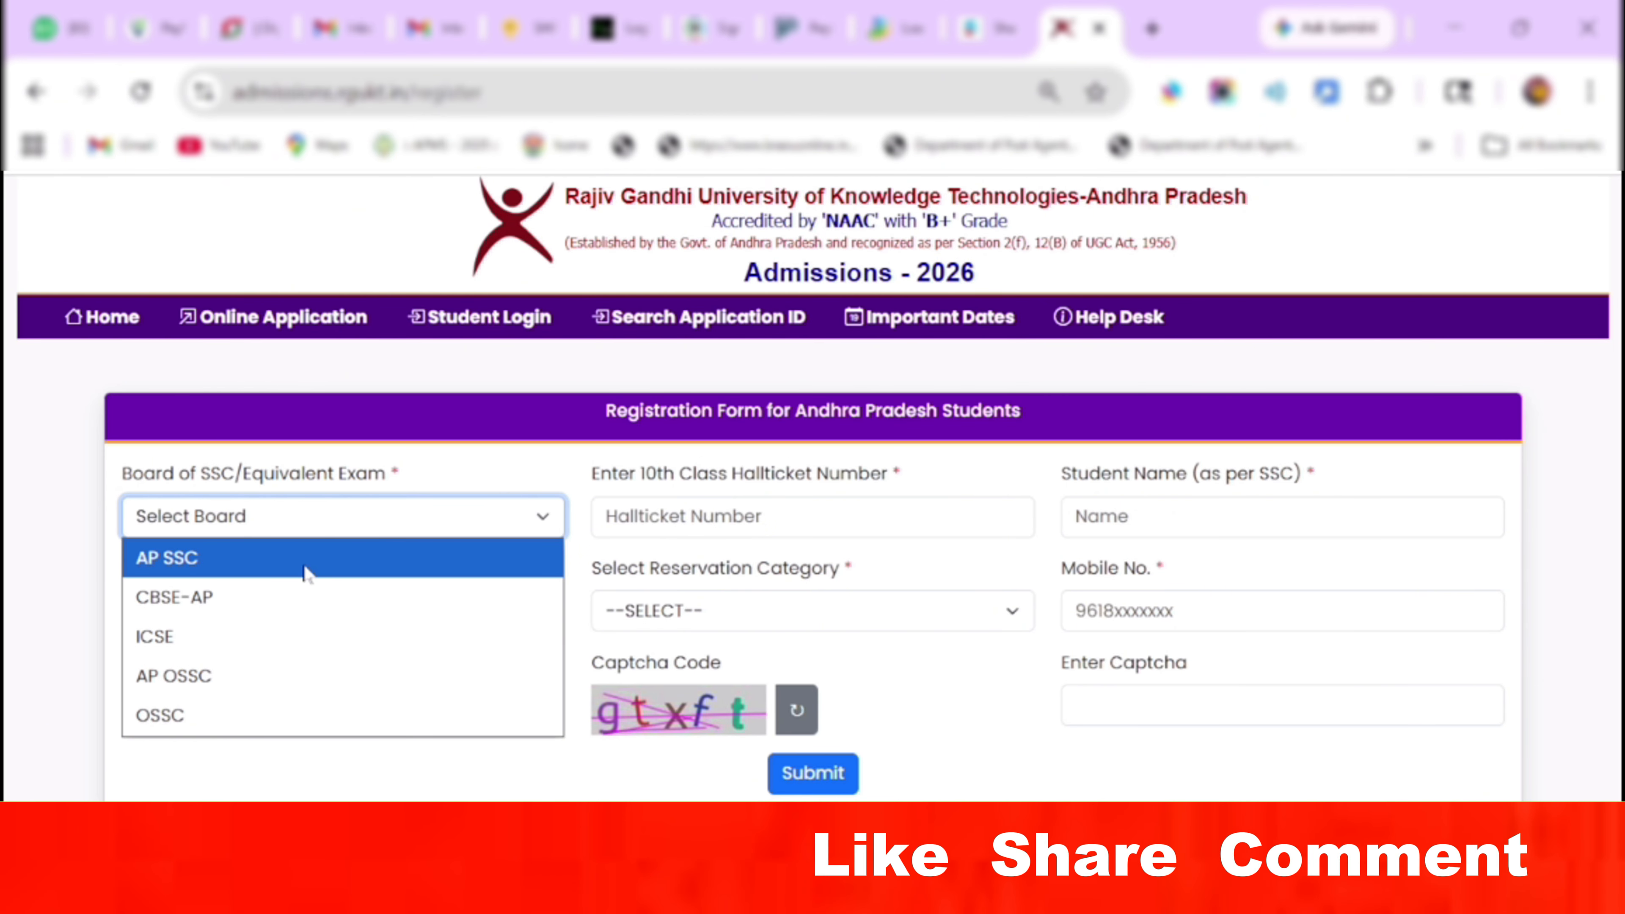
left_click(306, 570)
left_click(613, 516)
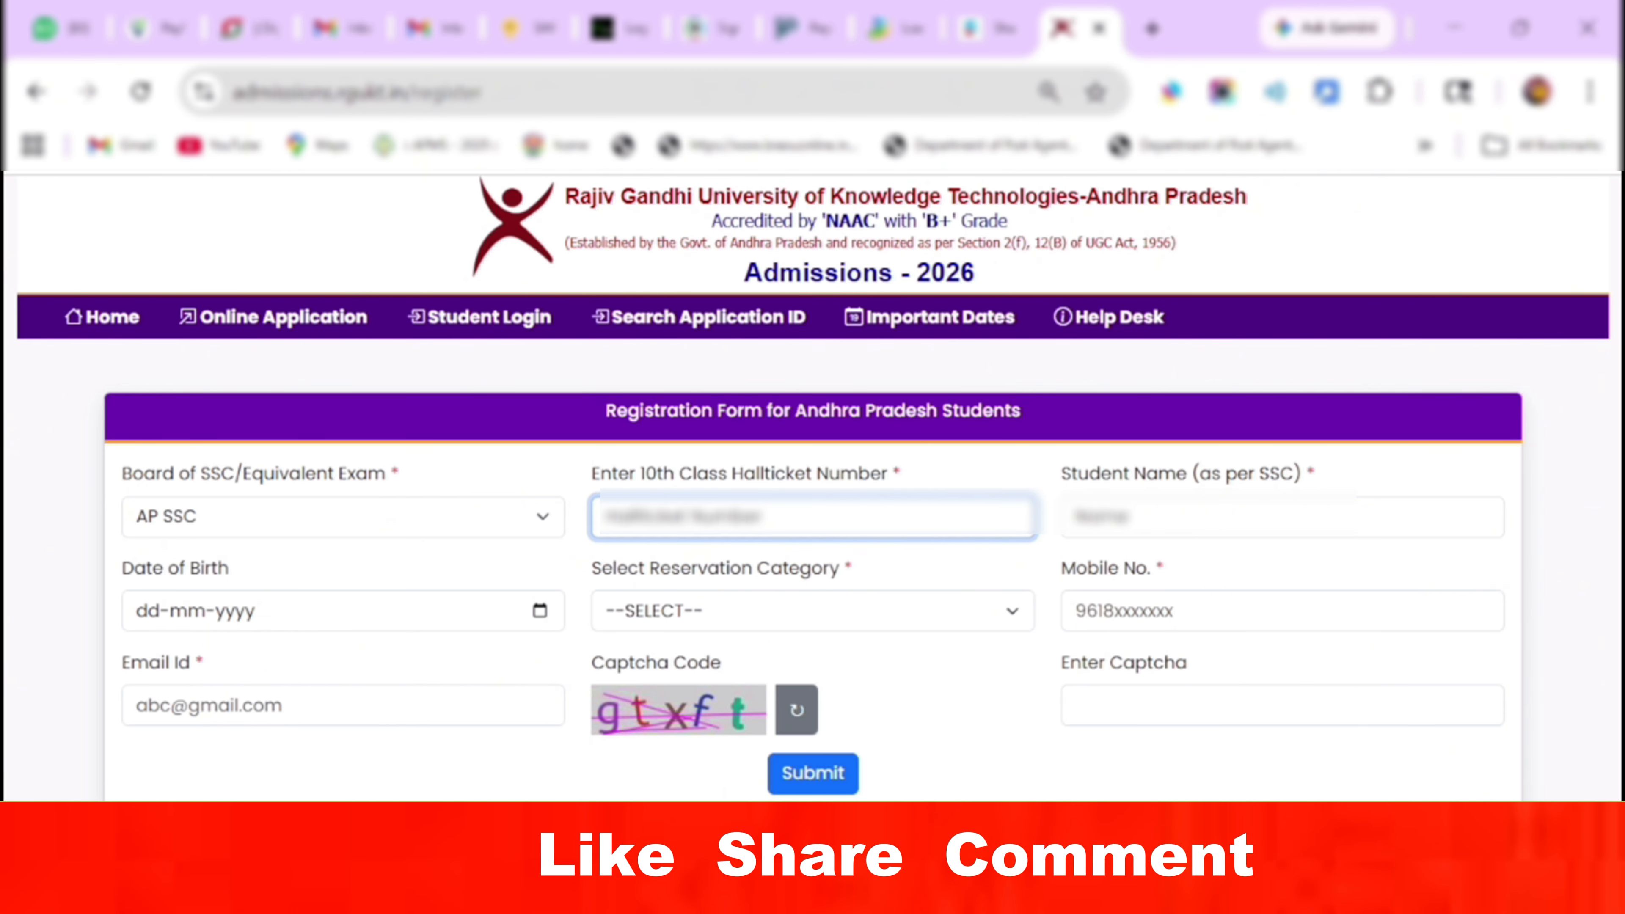
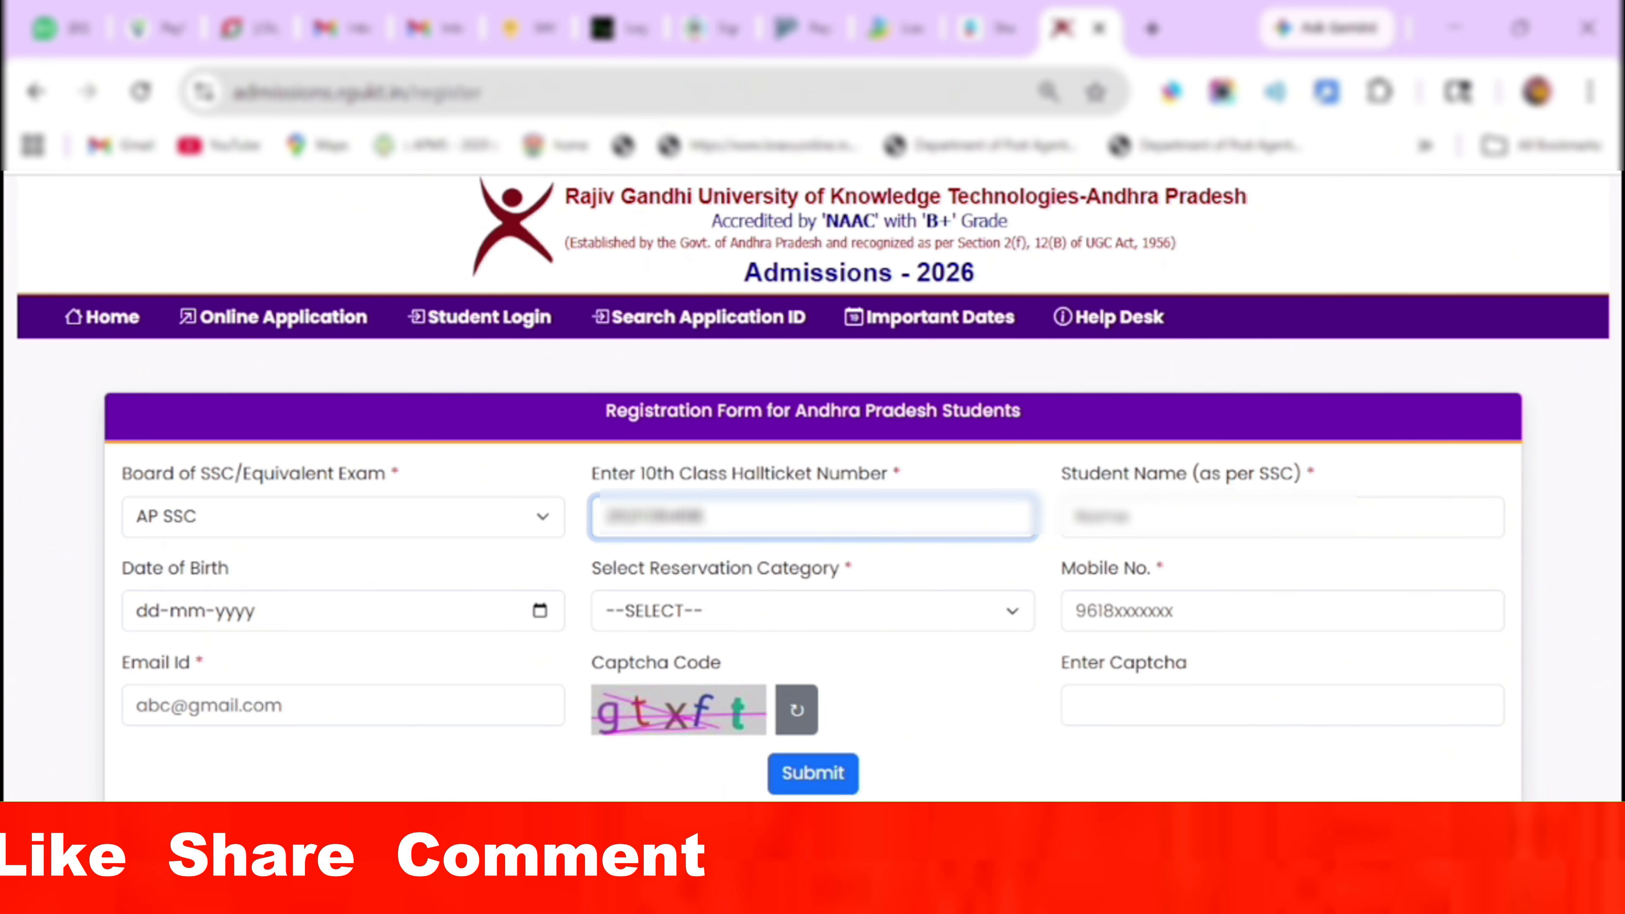
key("Tab")
type("MA")
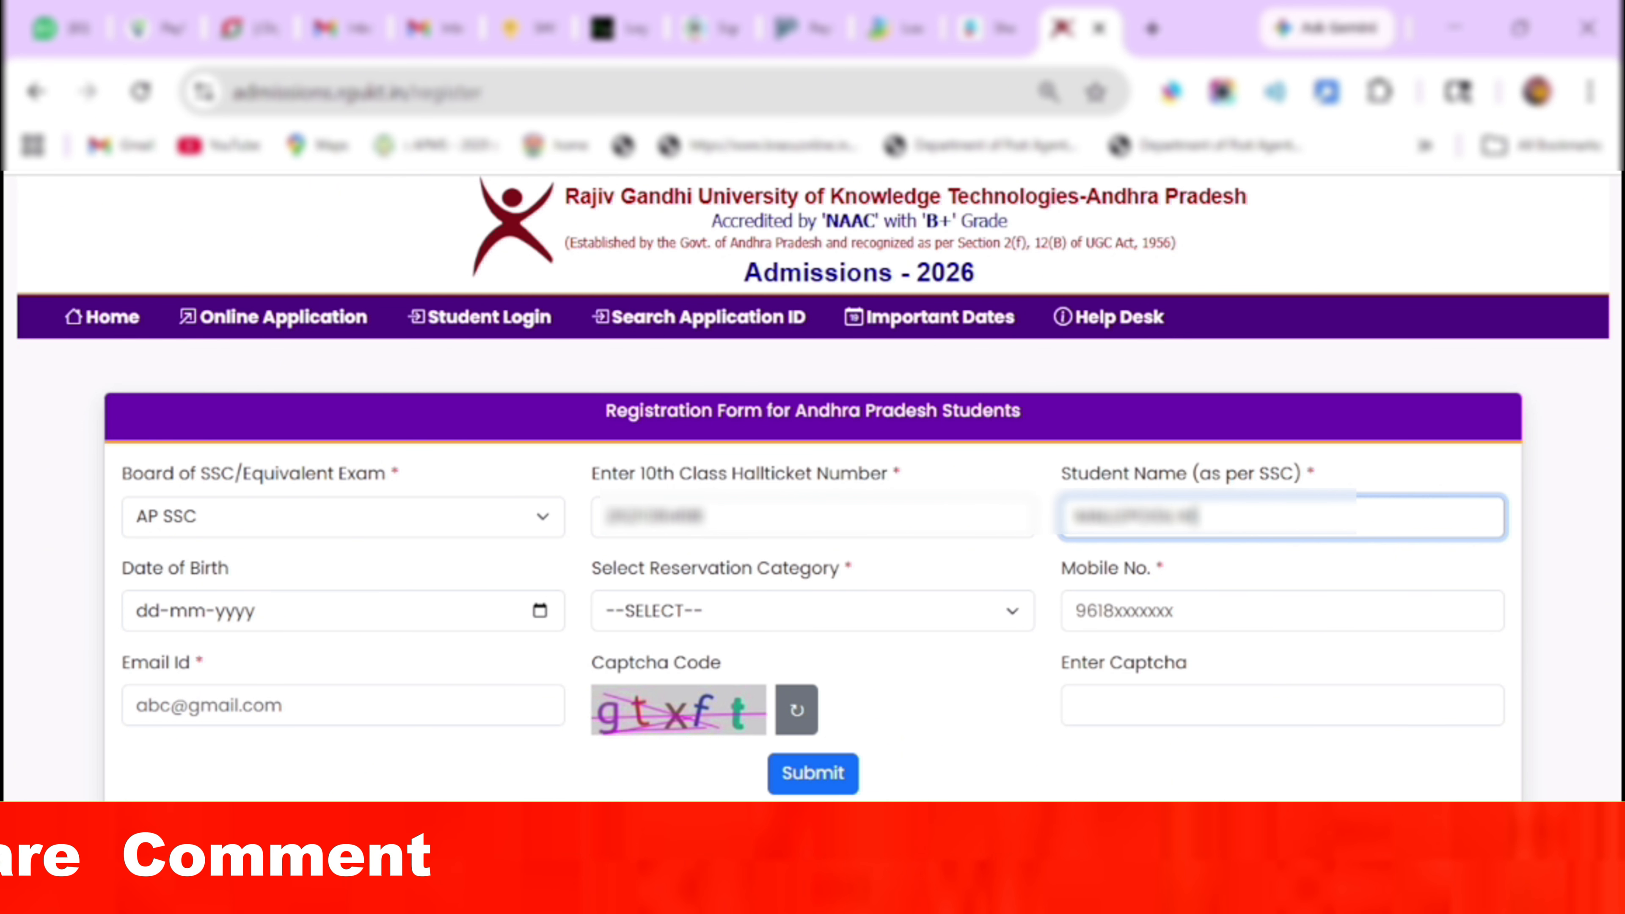
left_click(538, 621)
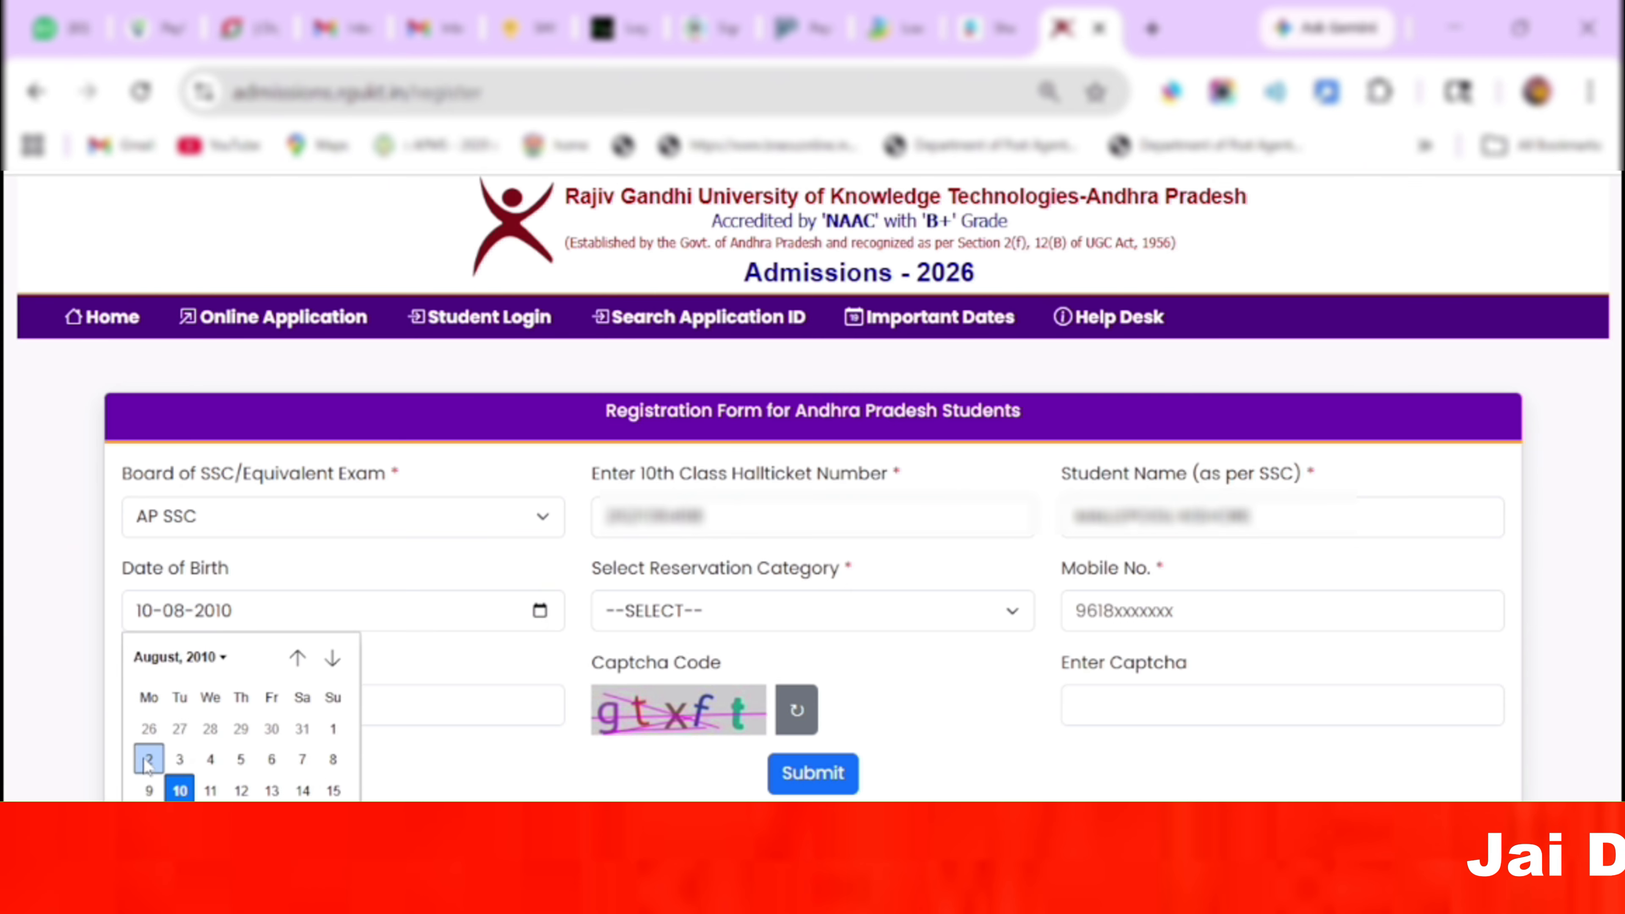
left_click(147, 761)
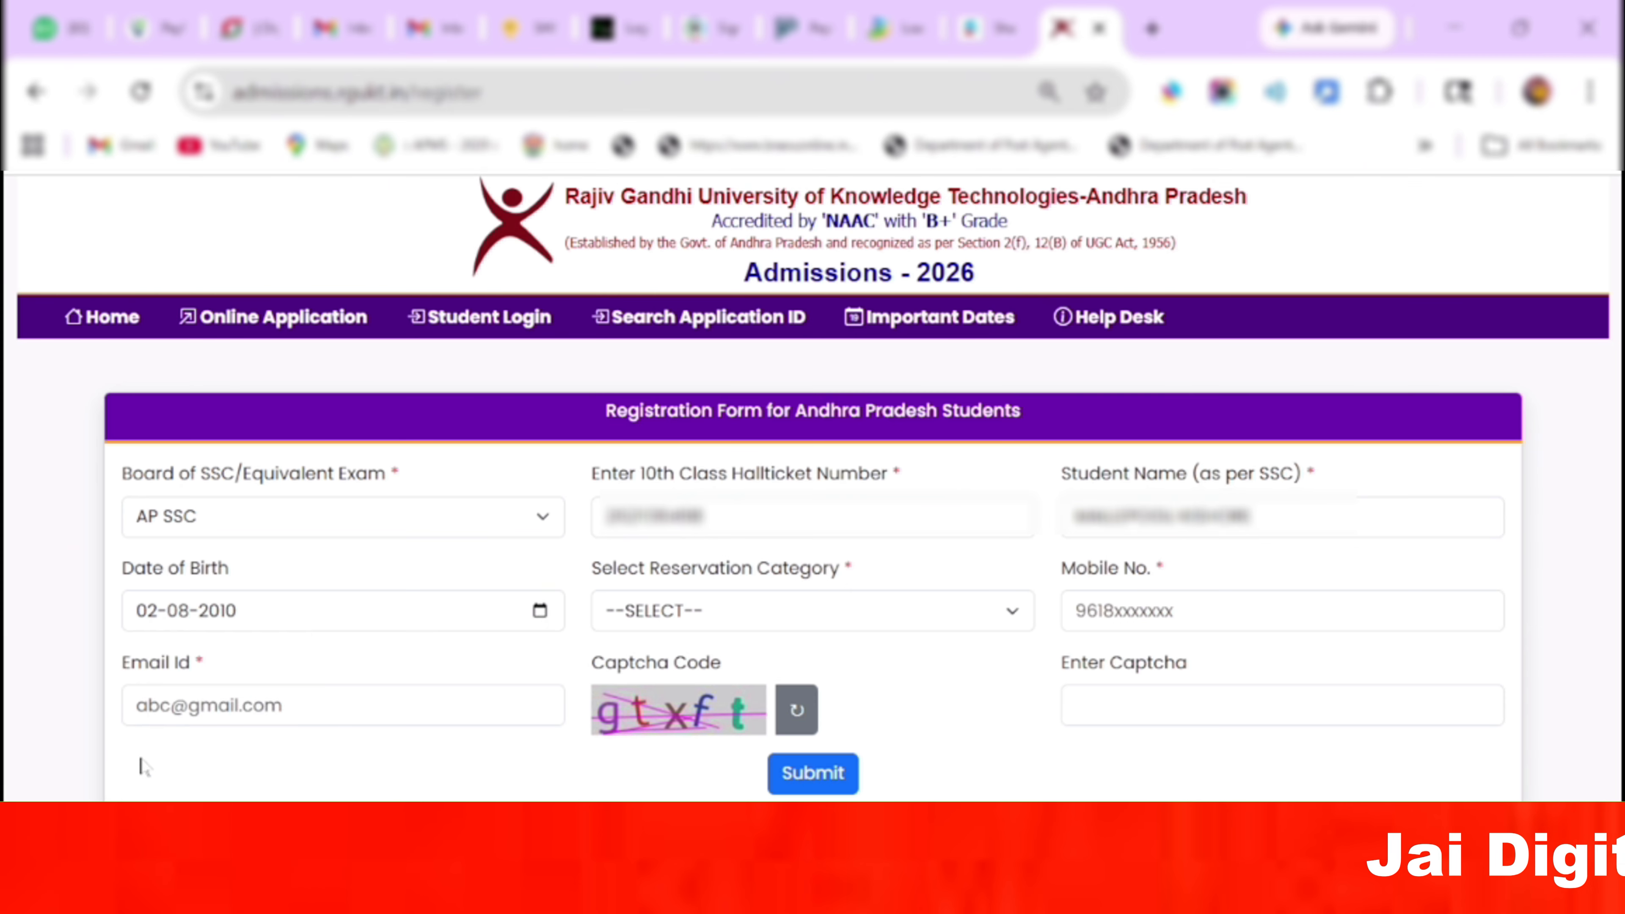
left_click(709, 634)
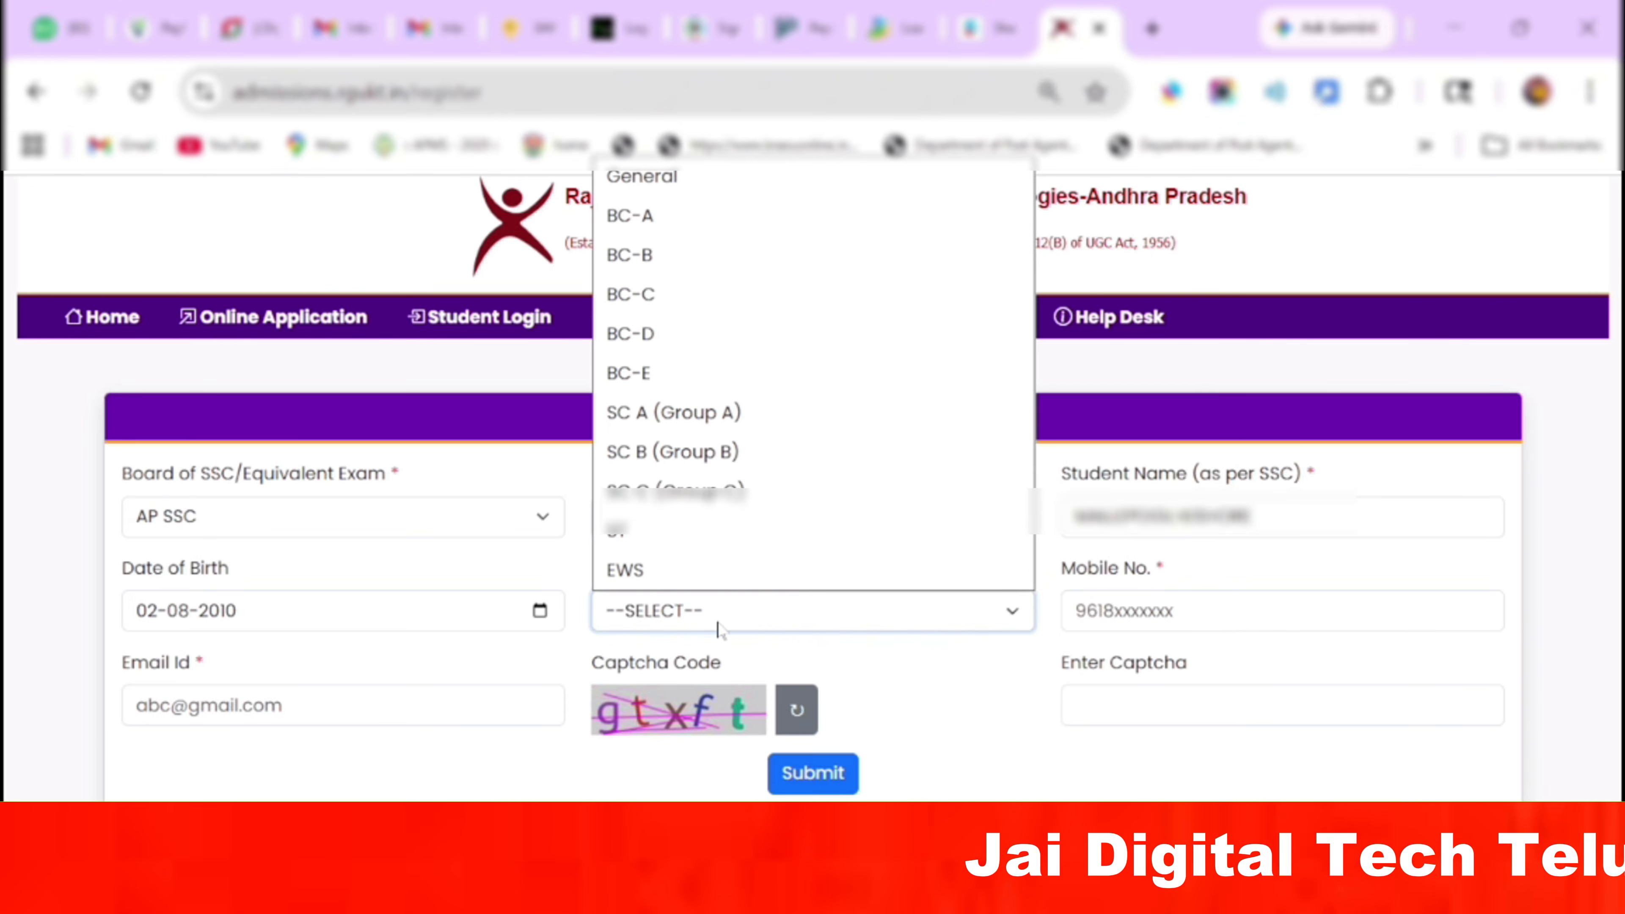
left_click(711, 455)
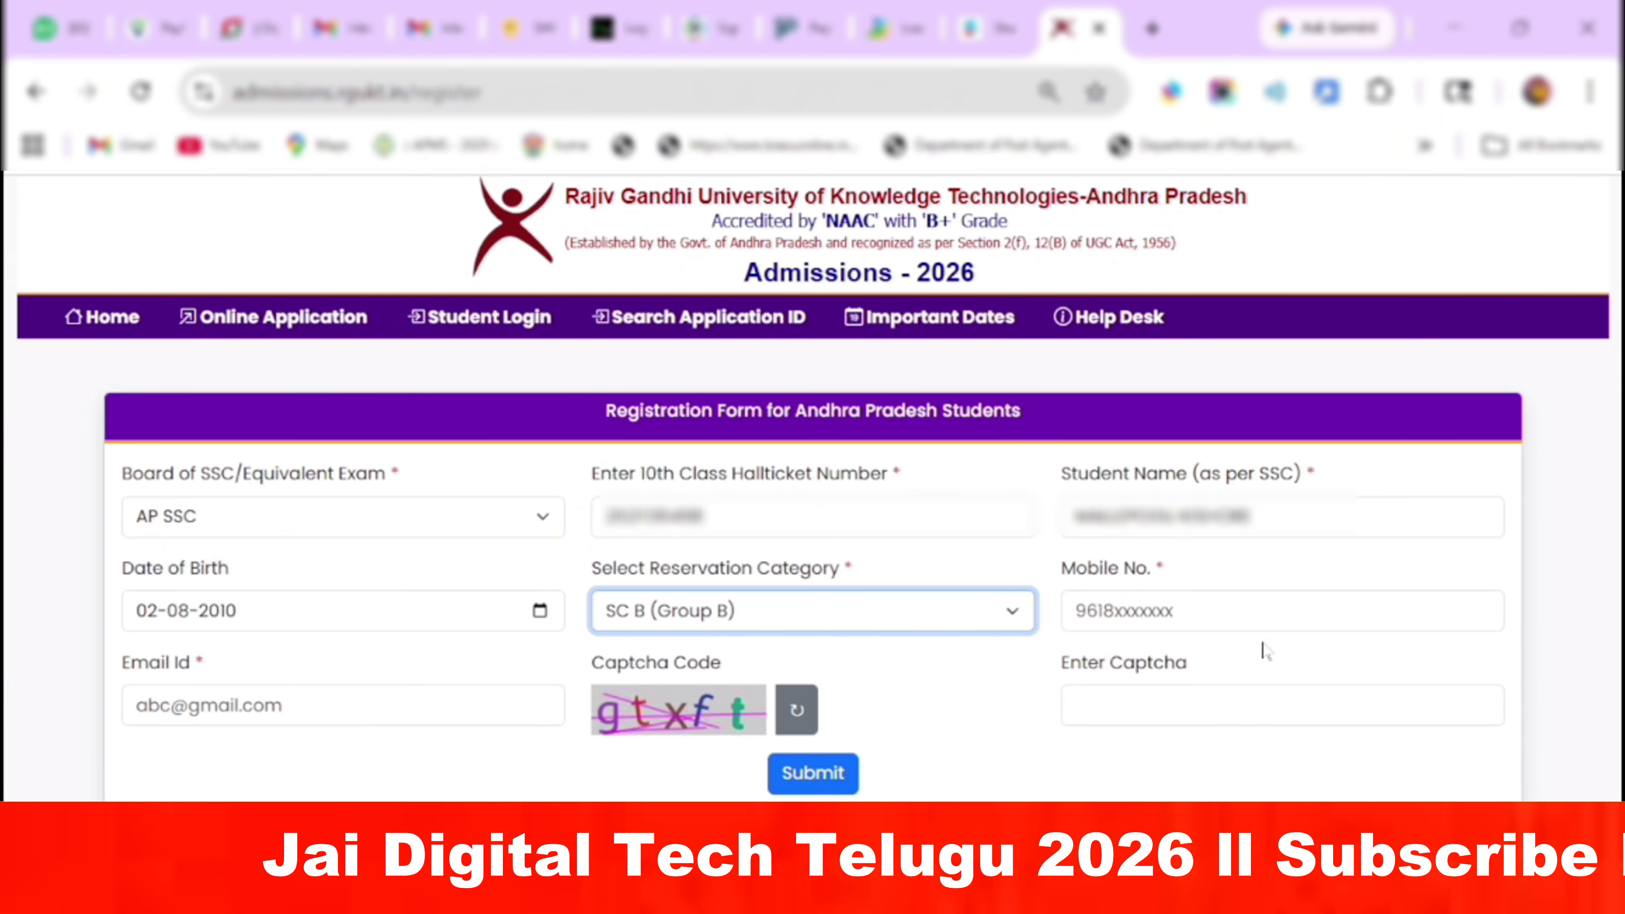
left_click(1288, 611)
type("91")
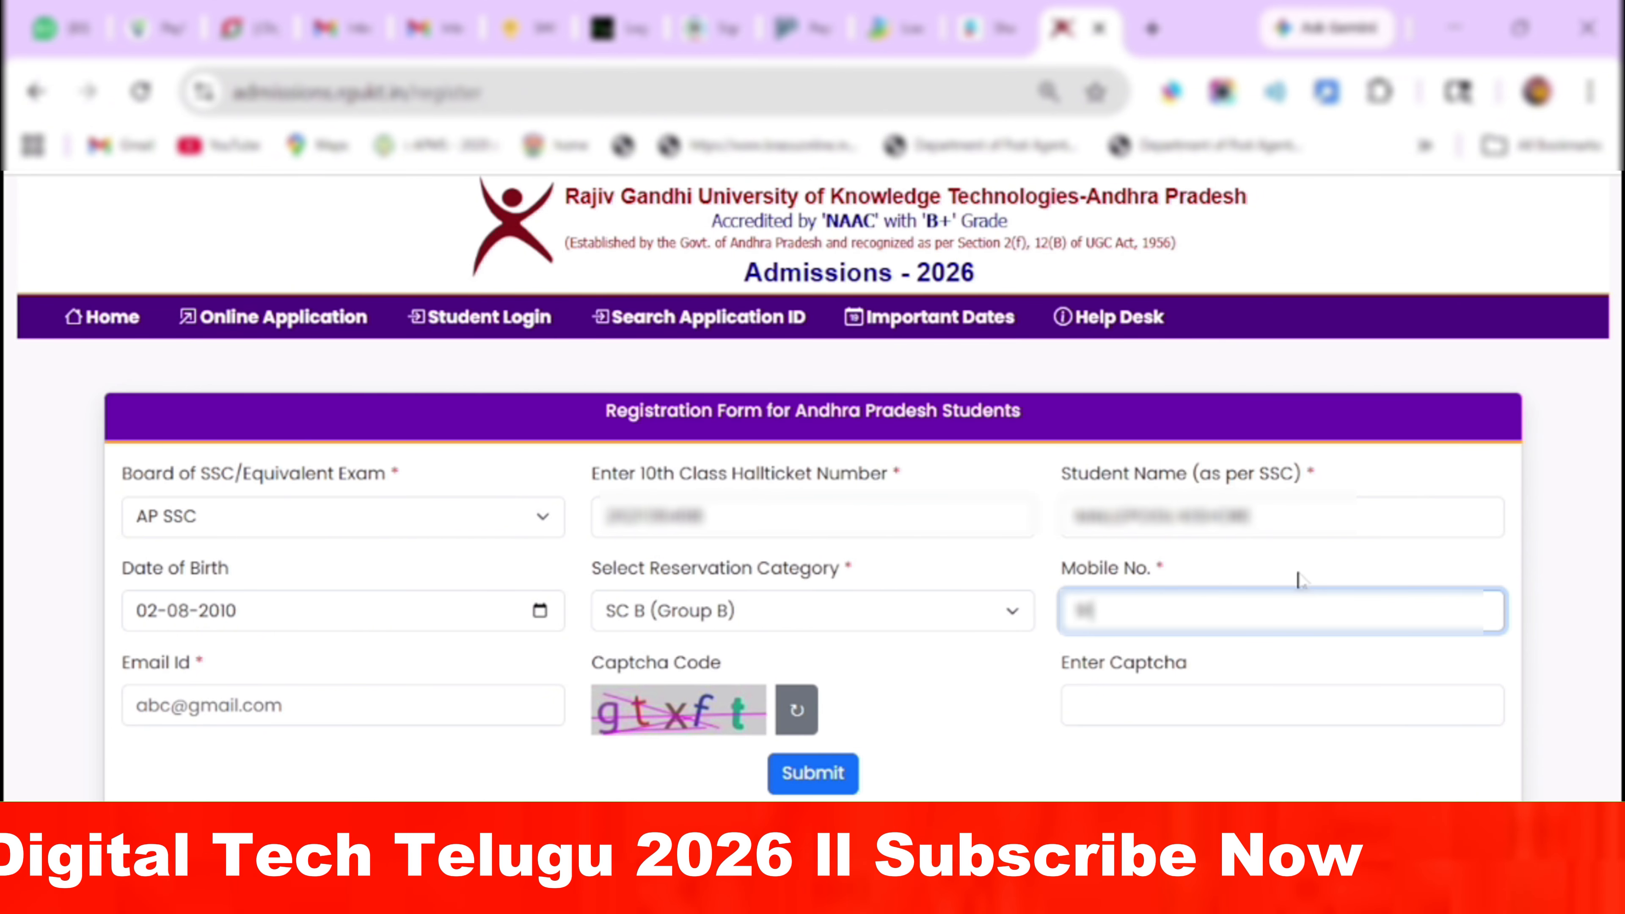
type("••••••••")
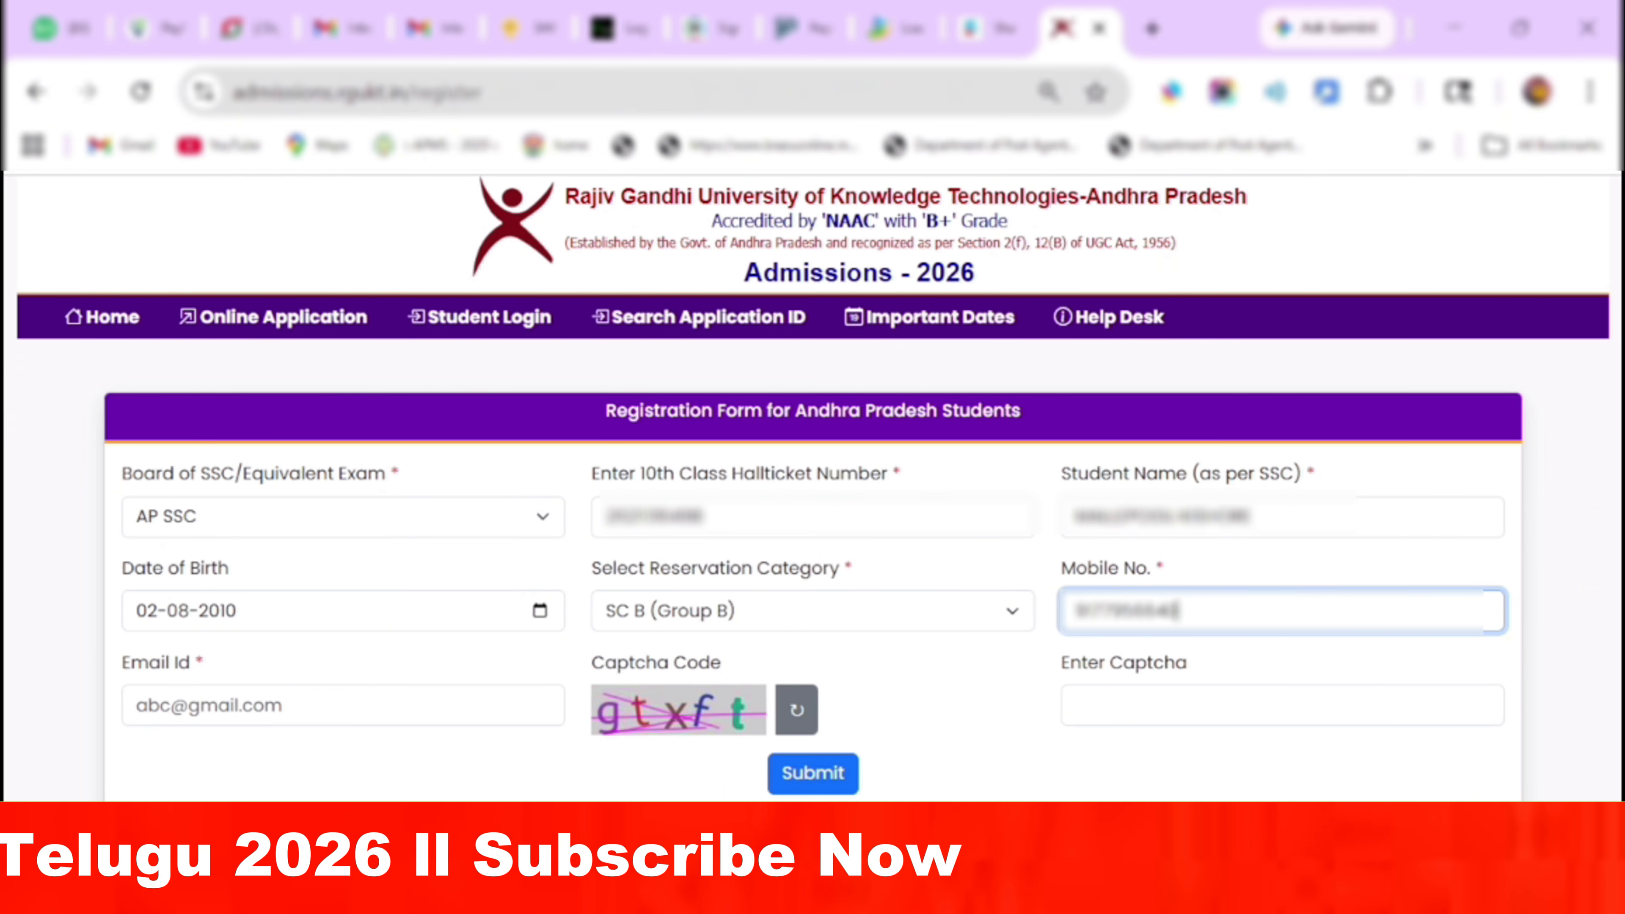
left_click(288, 706)
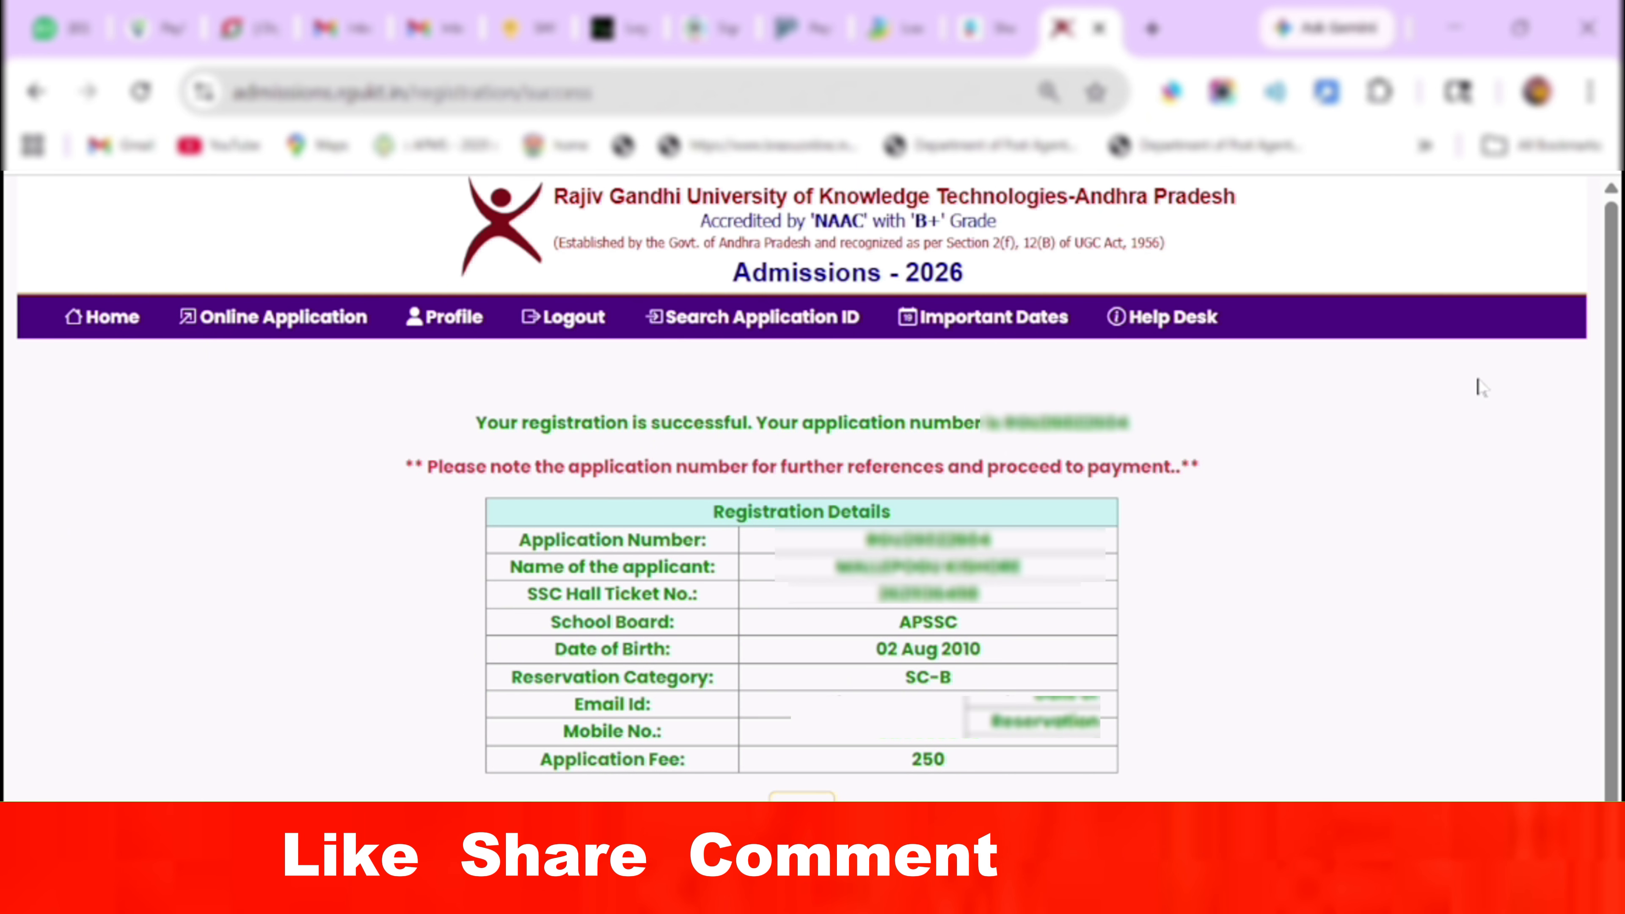
Go from the registration success page to the RGUKT fee payment form.
left_click(802, 808)
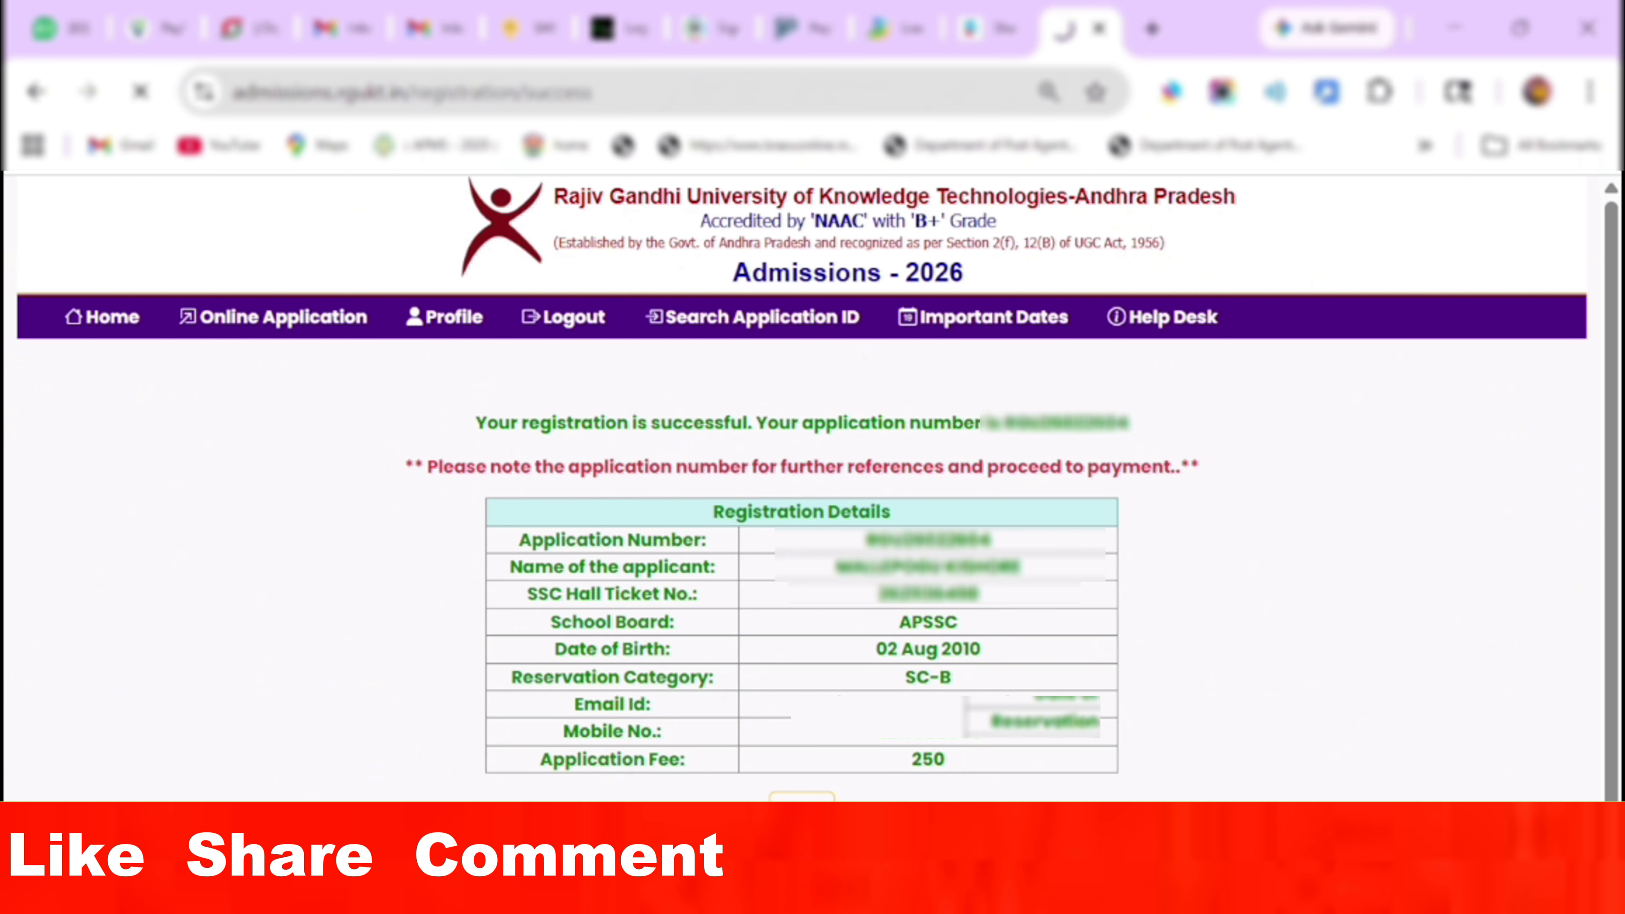
left_click(337, 736)
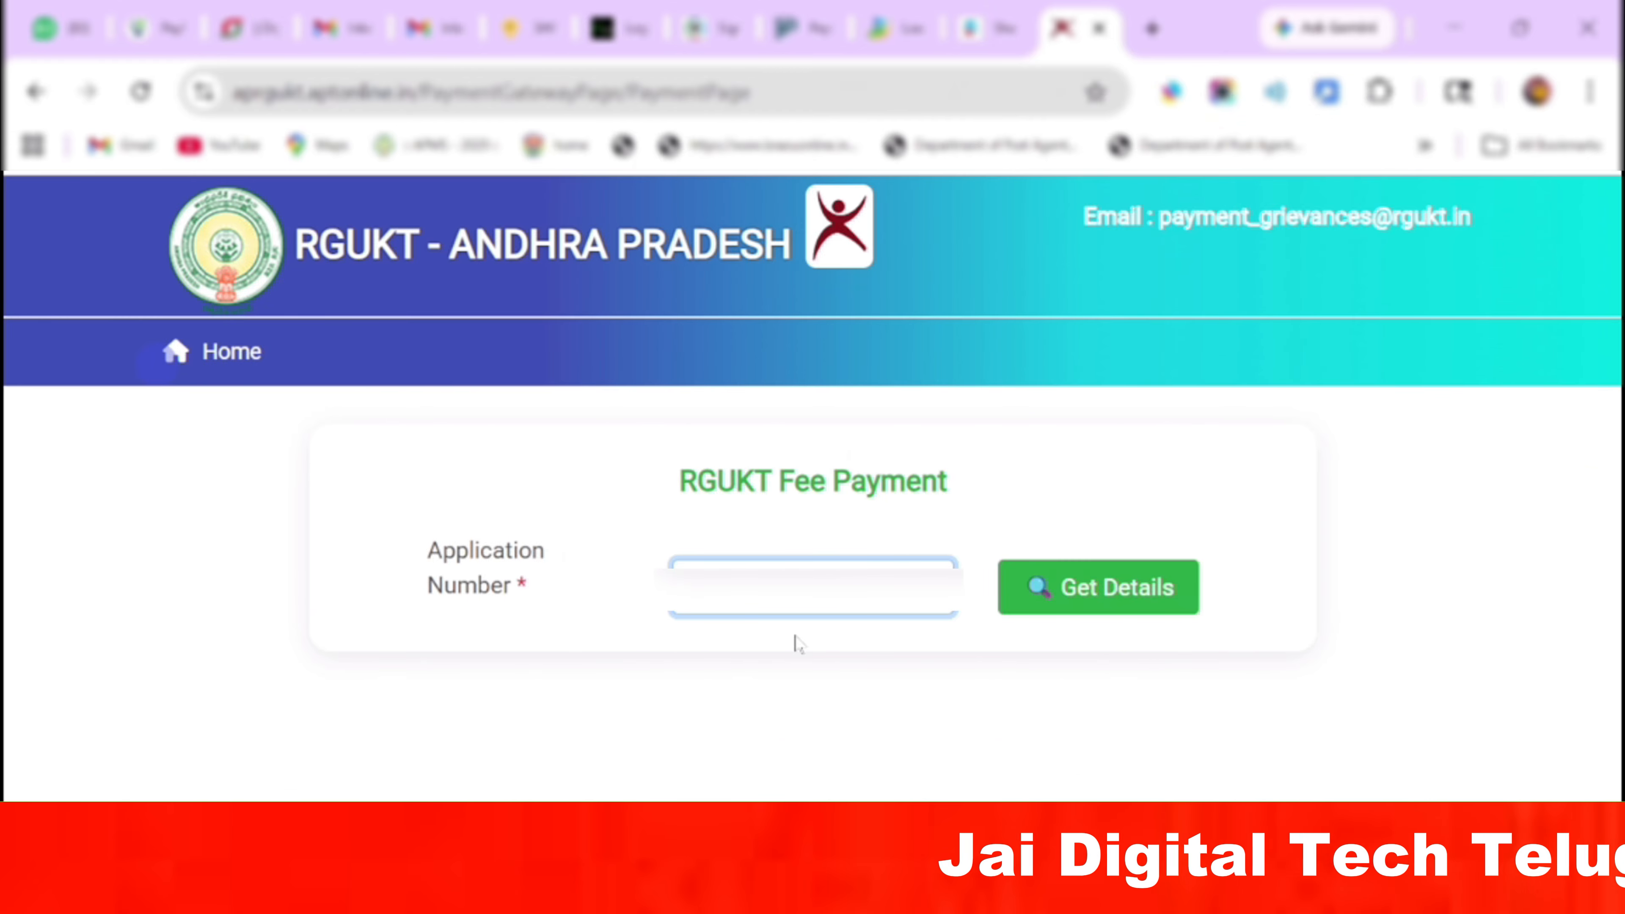
Paste the application number, fetch the ₹250 fee details, and choose Debit Card payment.
left_click(1113, 579)
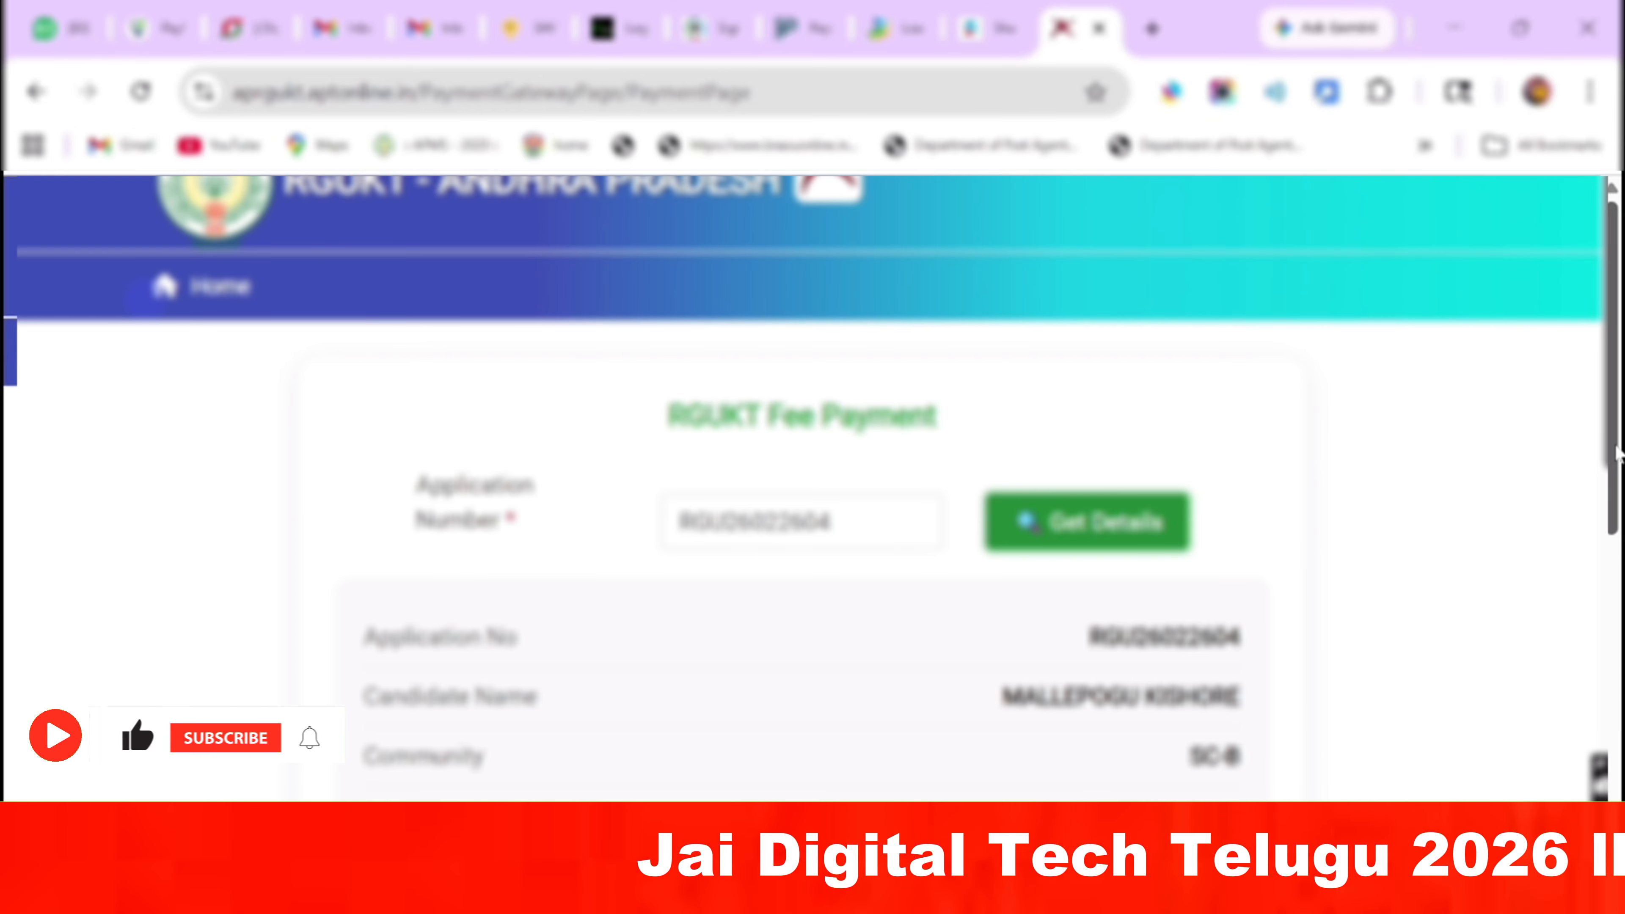
left_click_drag(1616, 453, 1622, 855)
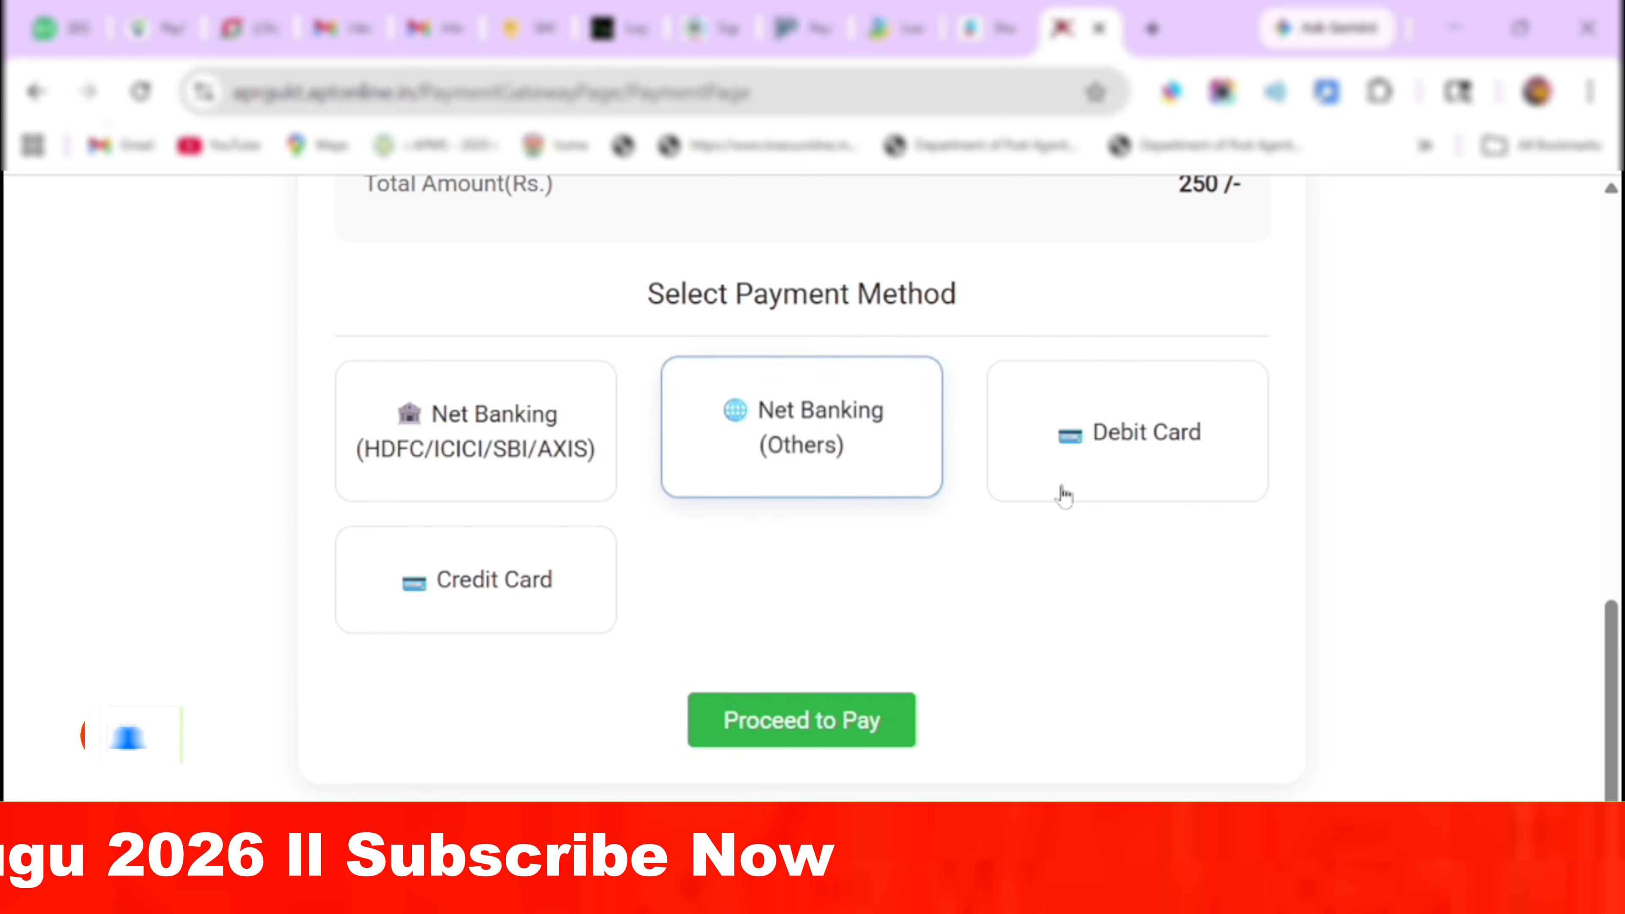
left_click(1128, 454)
left_click(808, 743)
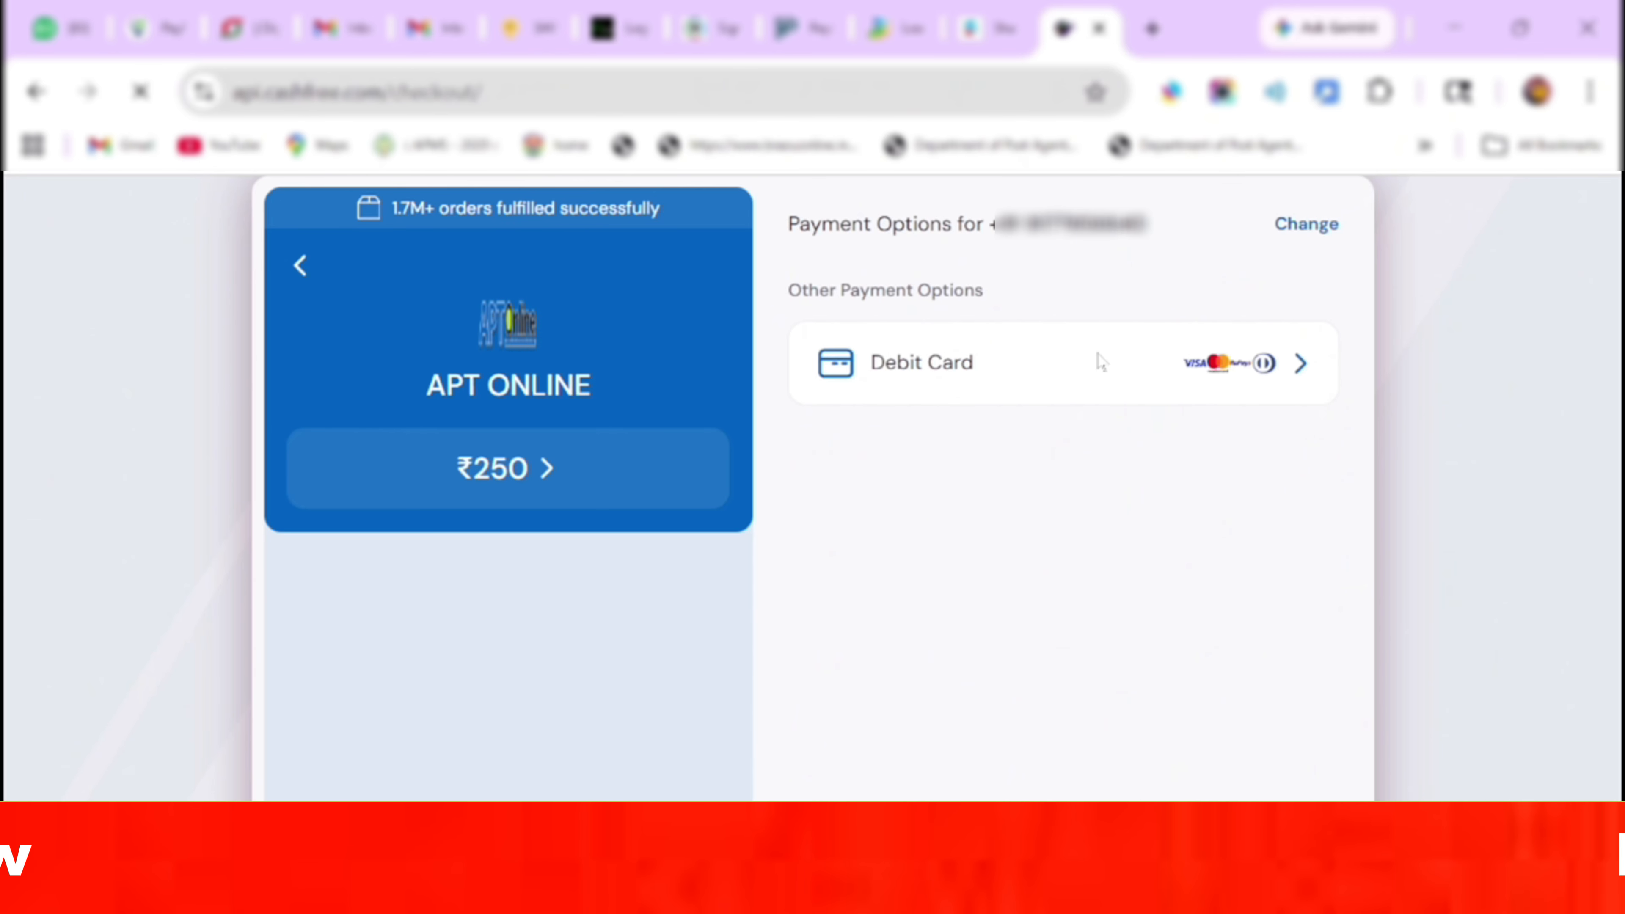
Add a new debit card, entering the card number, expiry, CVV and card holder's name.
left_click(1101, 362)
left_click(1049, 338)
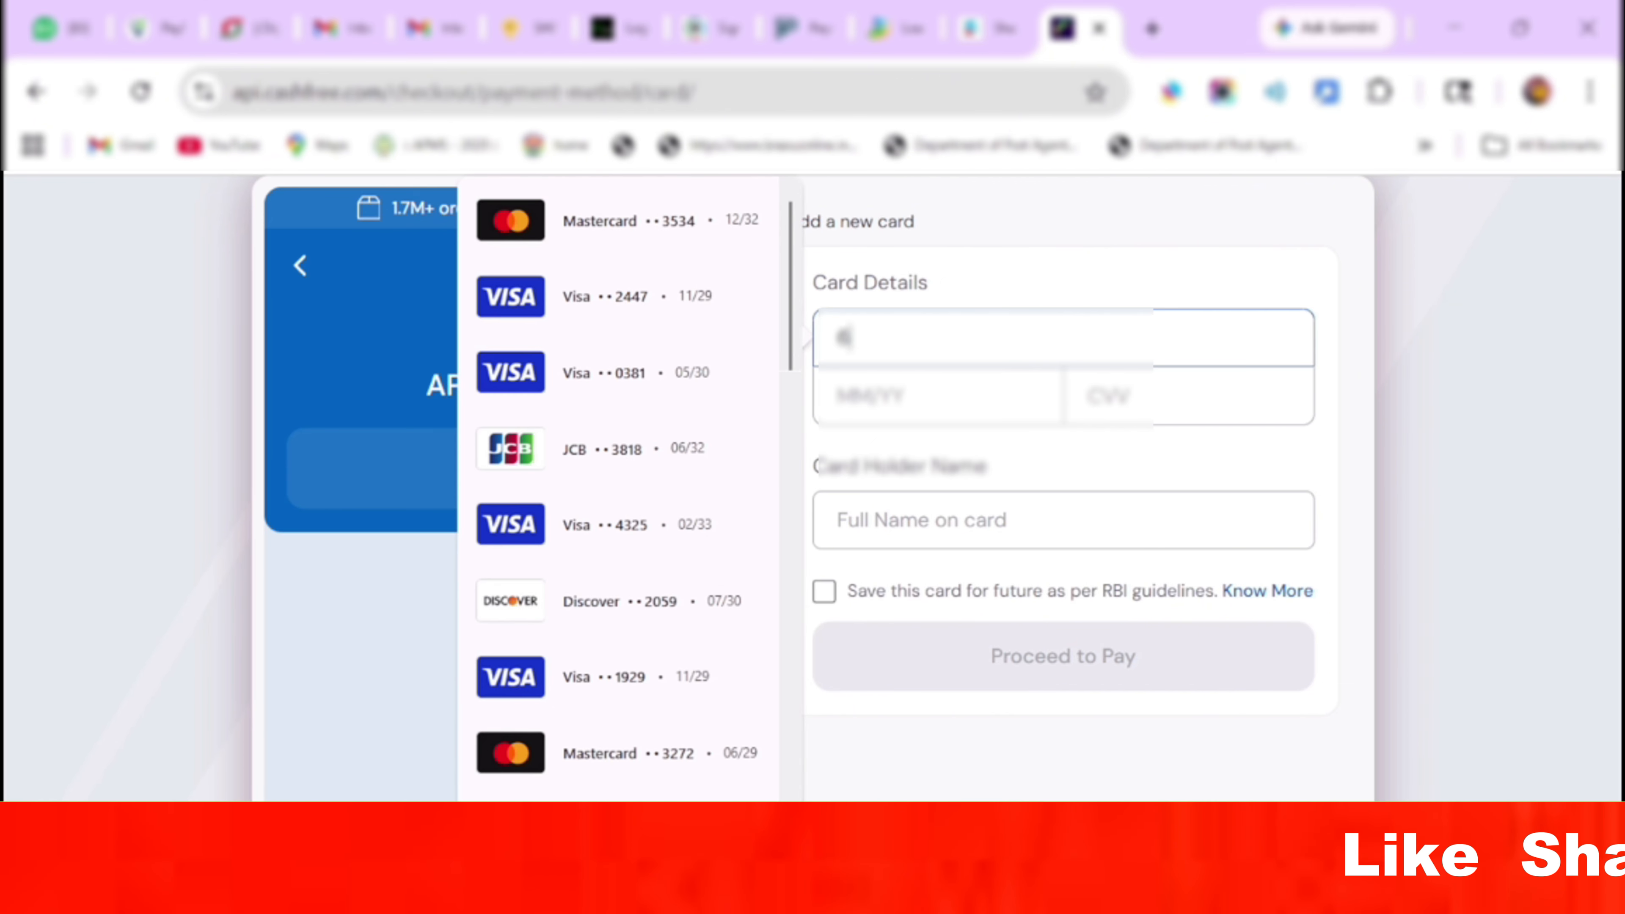
type("••••")
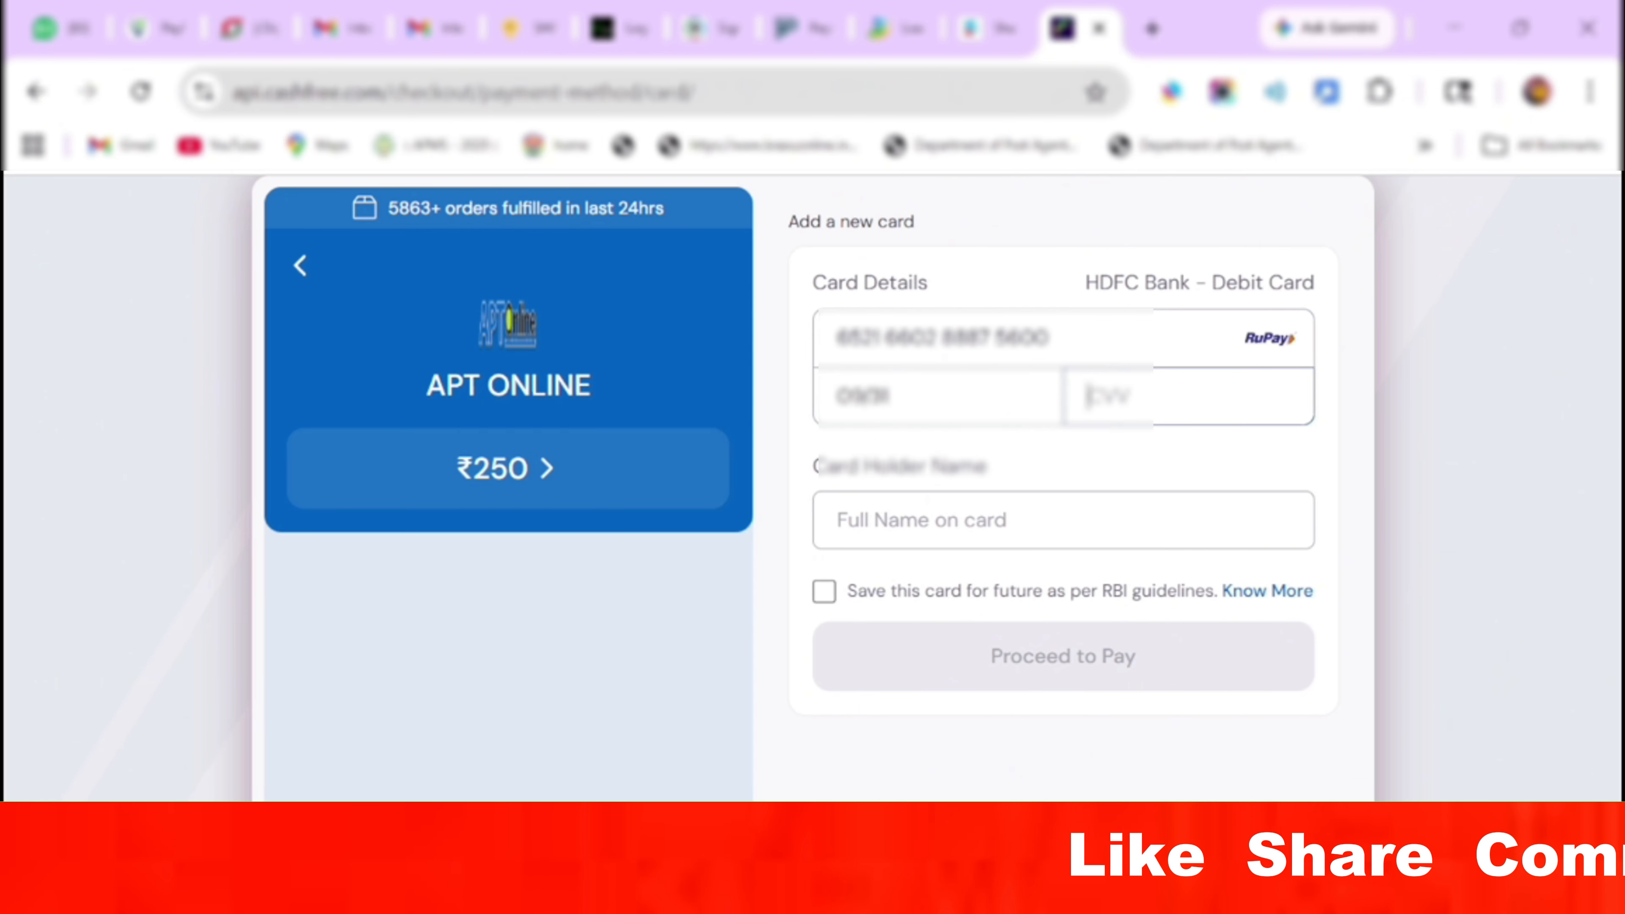
type("•••")
type("JAI AARV")
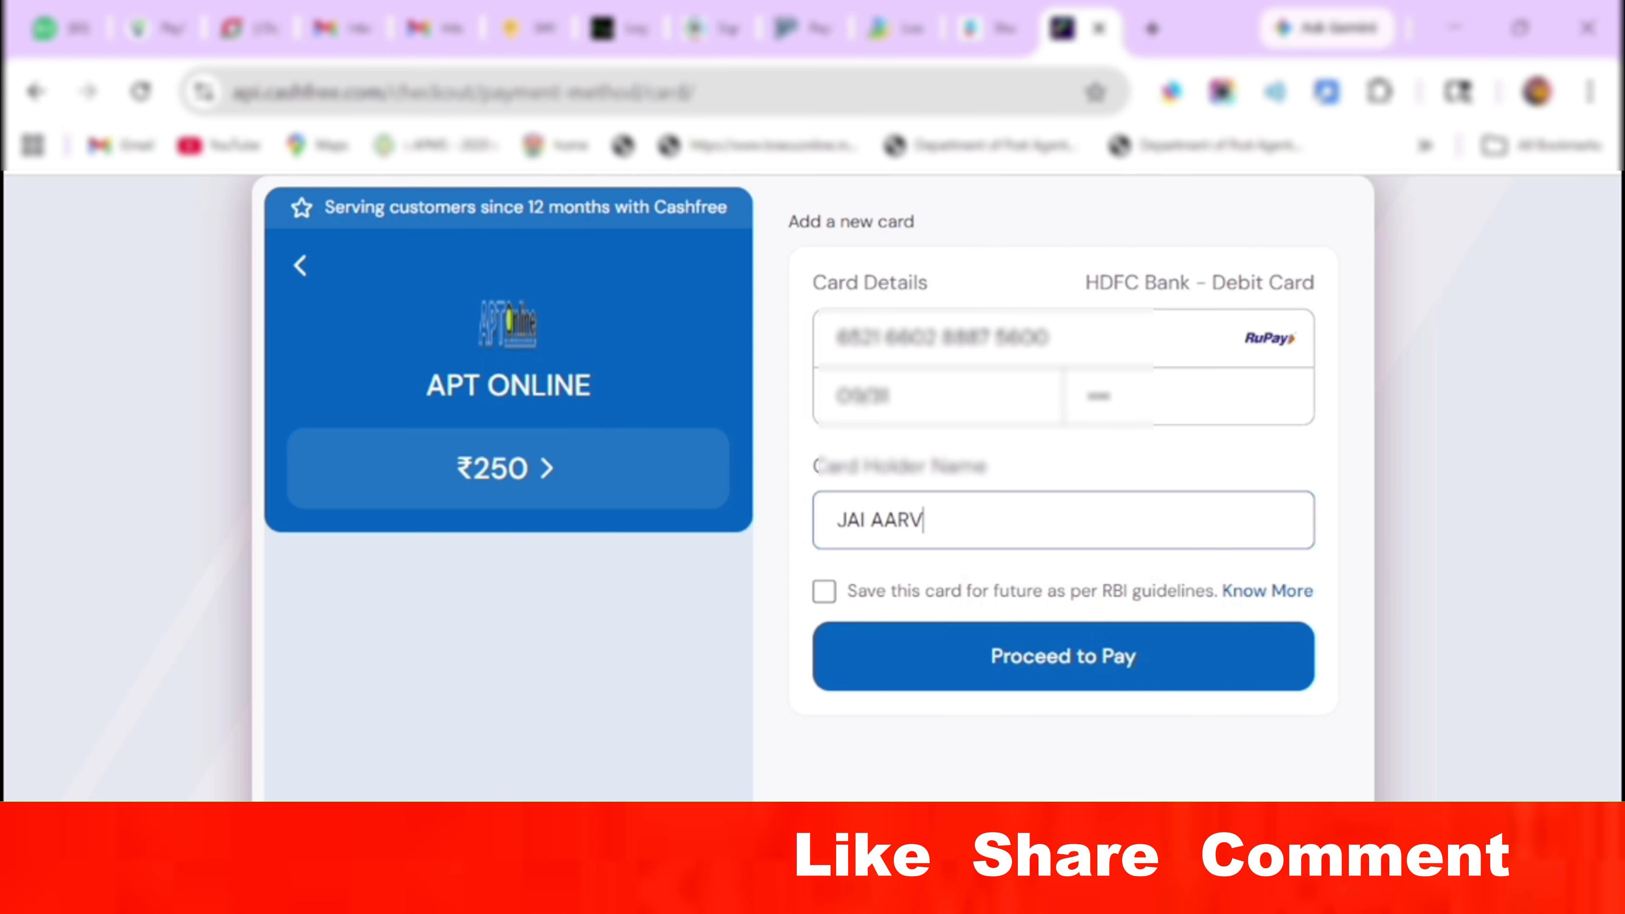
key("BackSpace")
key("BackSpace")
key("BackSpace")
key("BackSpace")
key("BackSpace")
Pay the ₹250 with the card saved, and authorise it with the HDFC OTP.
left_click(916, 659)
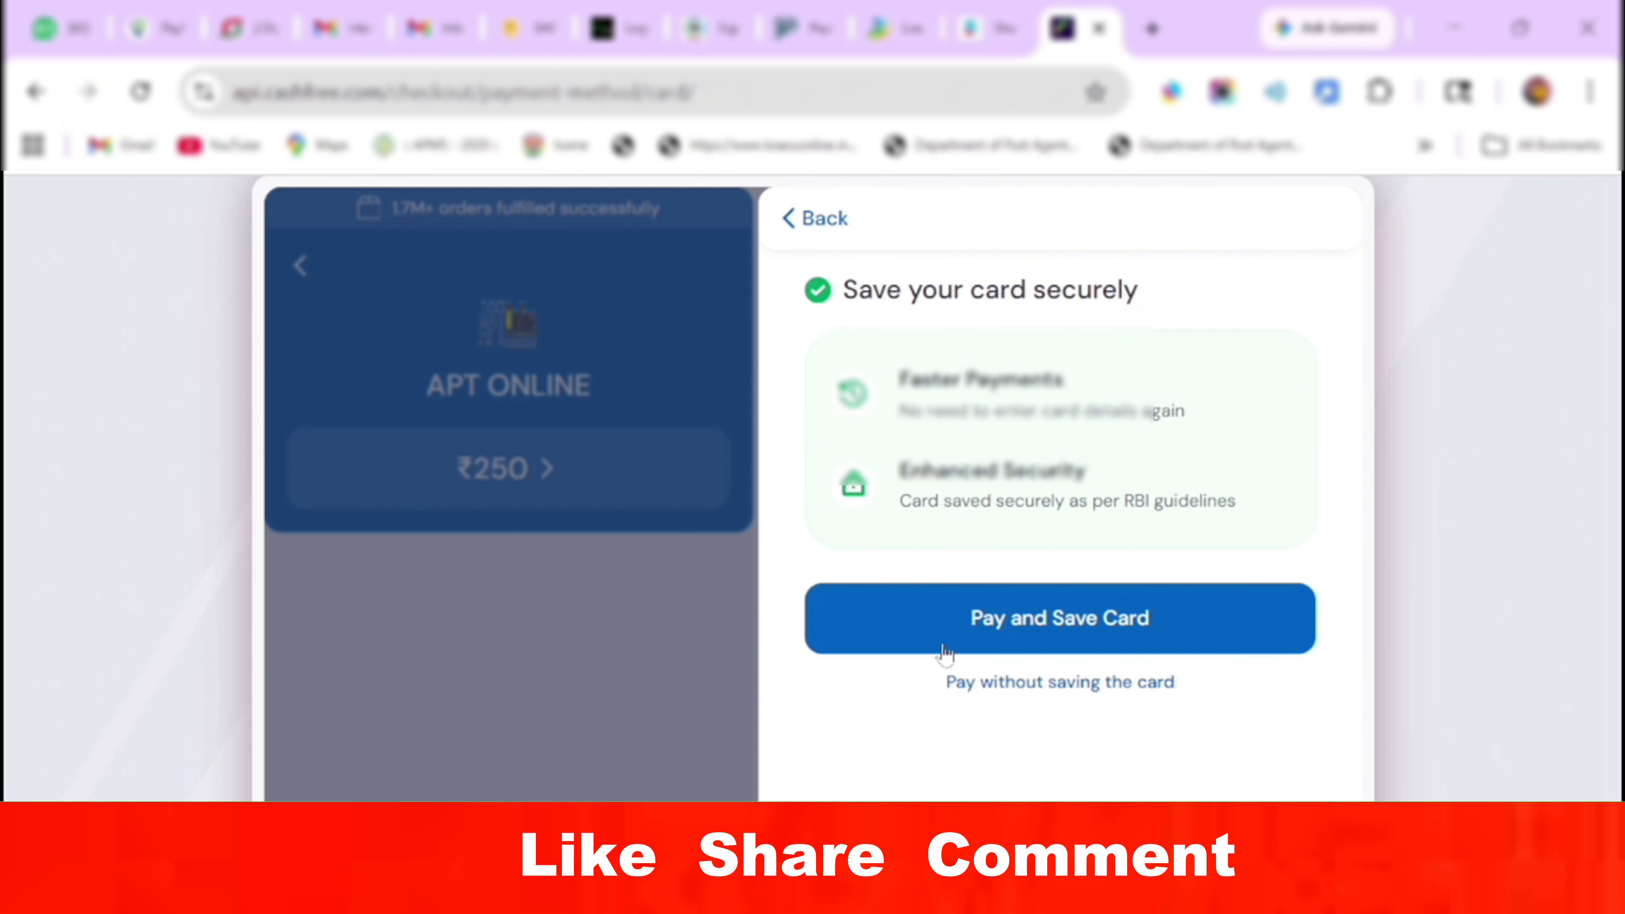
left_click(948, 624)
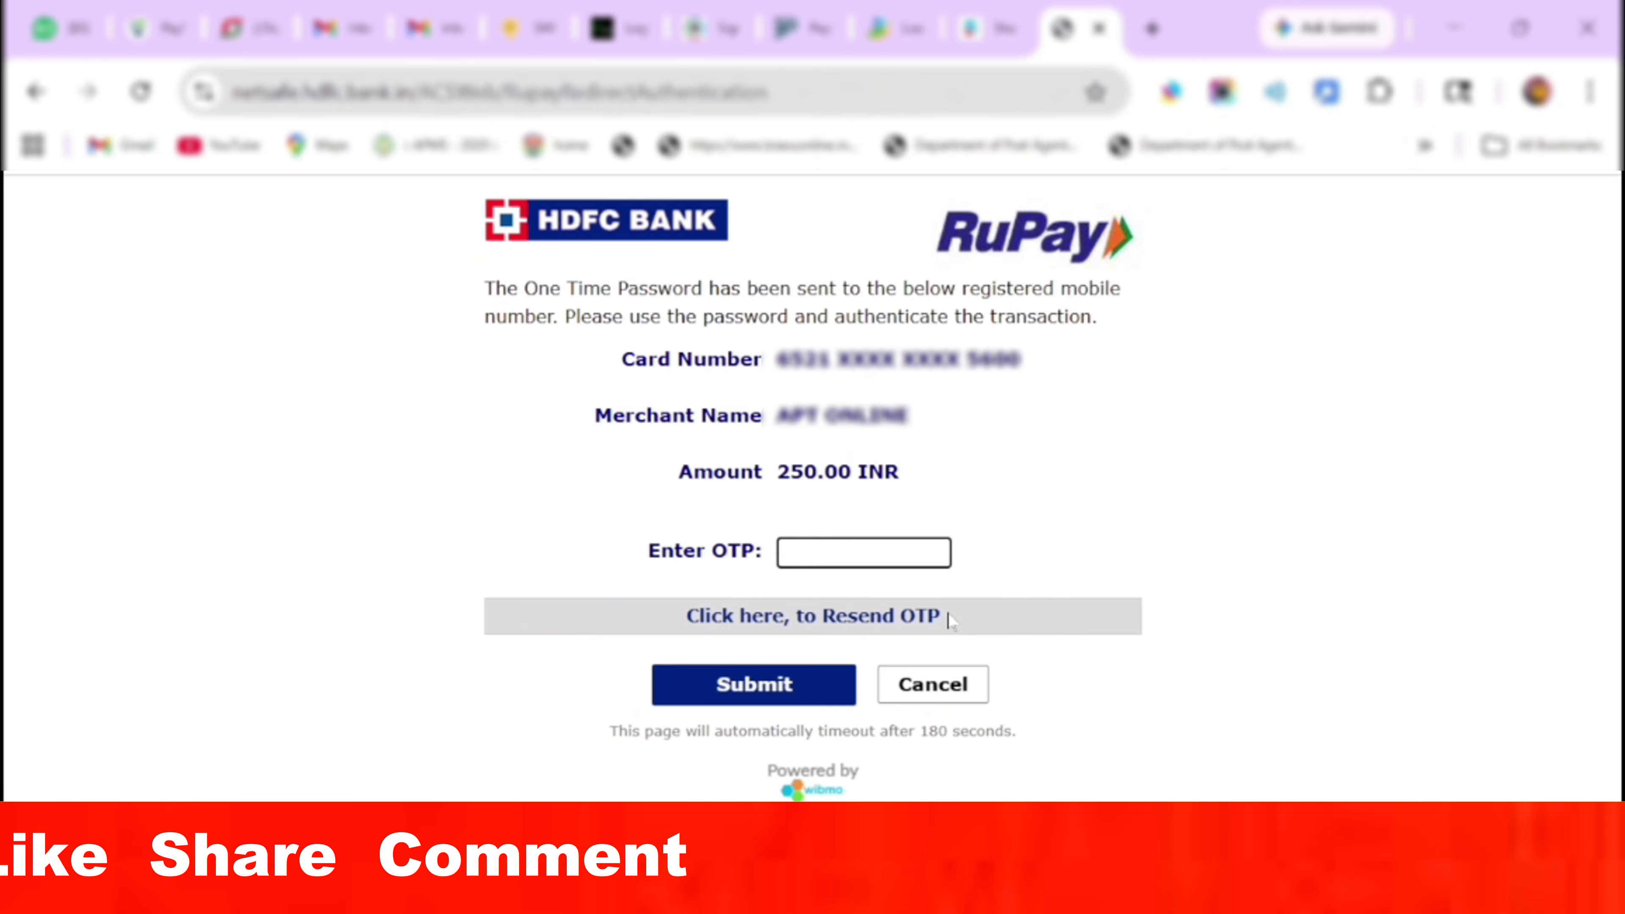
type("•")
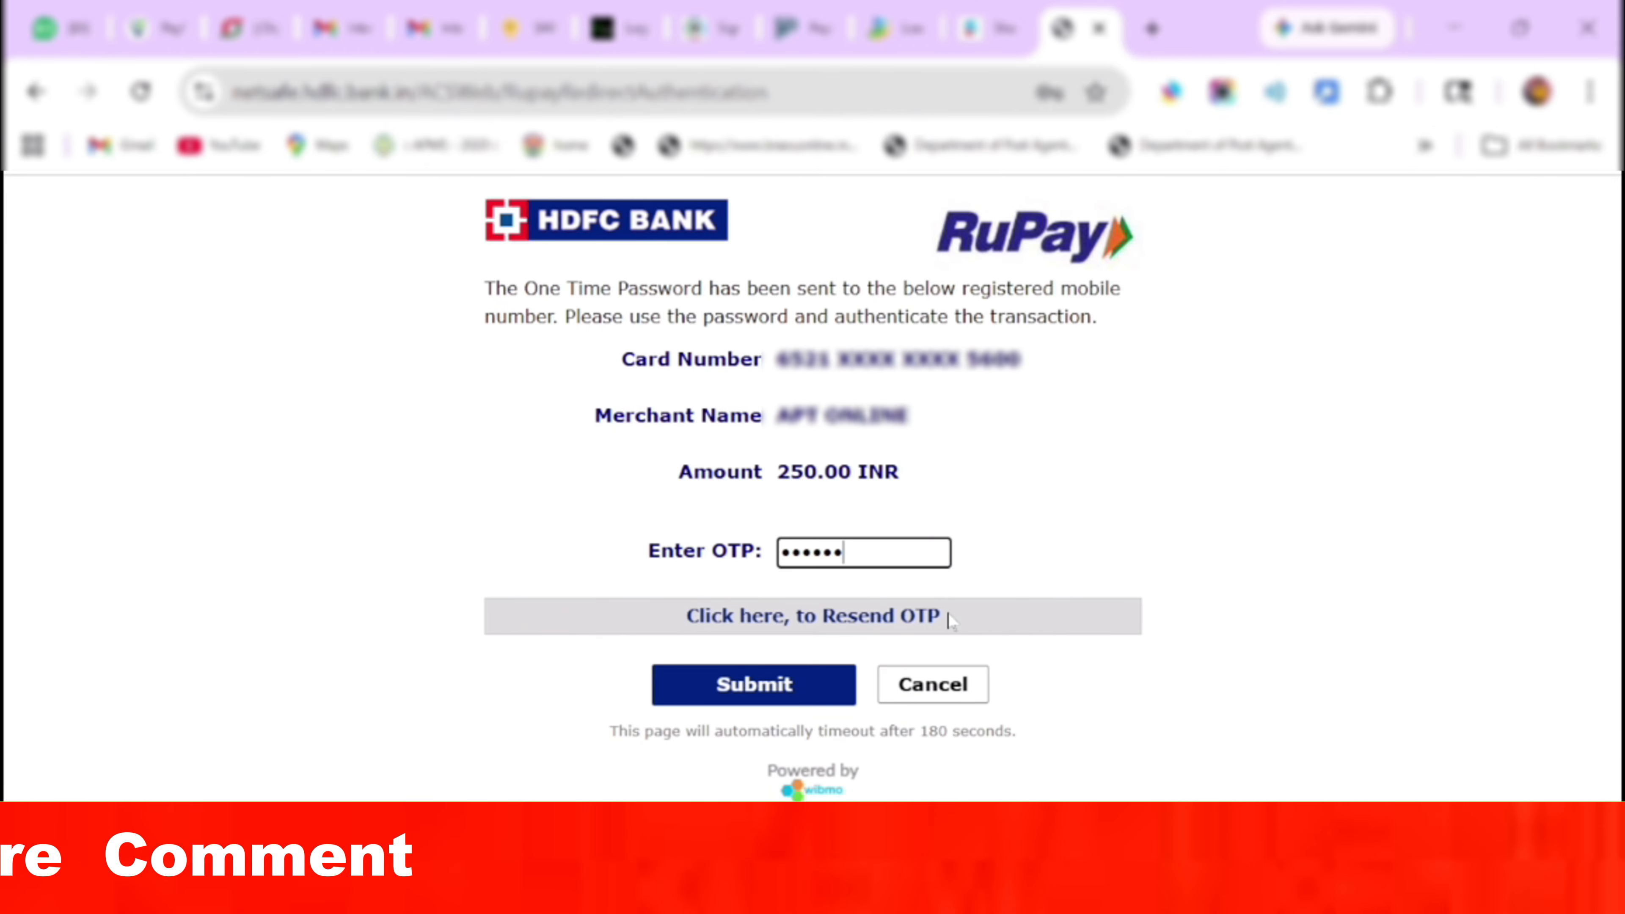
left_click(783, 687)
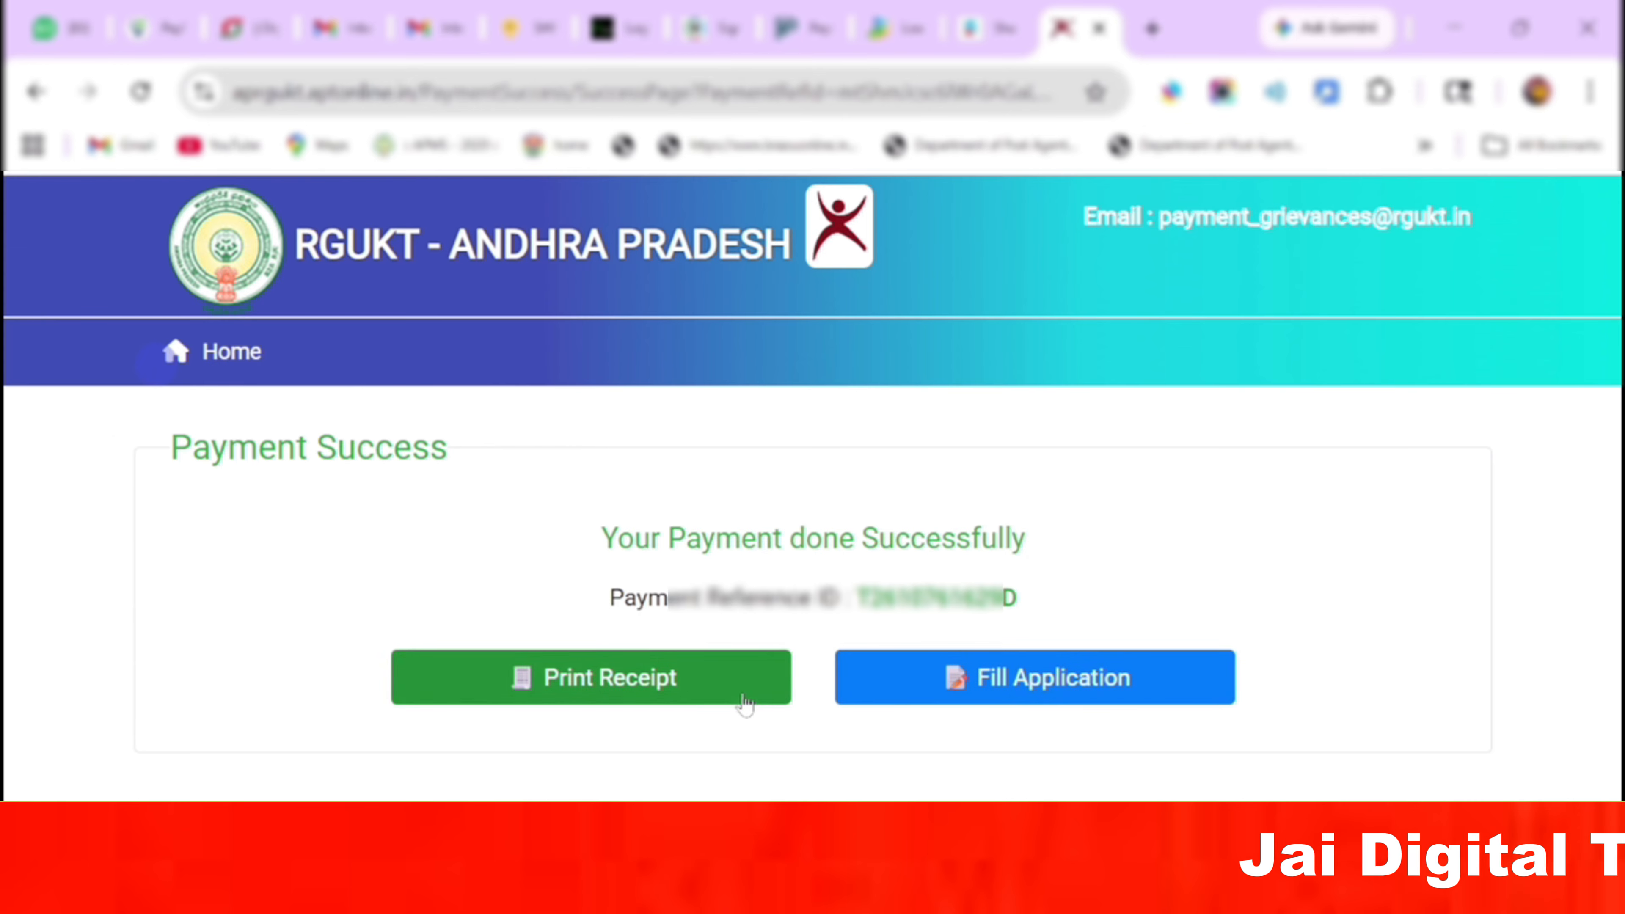
Fetch the ₹250 payment receipt via Print Receipt, then return to the RGUKT home page.
left_click(743, 700)
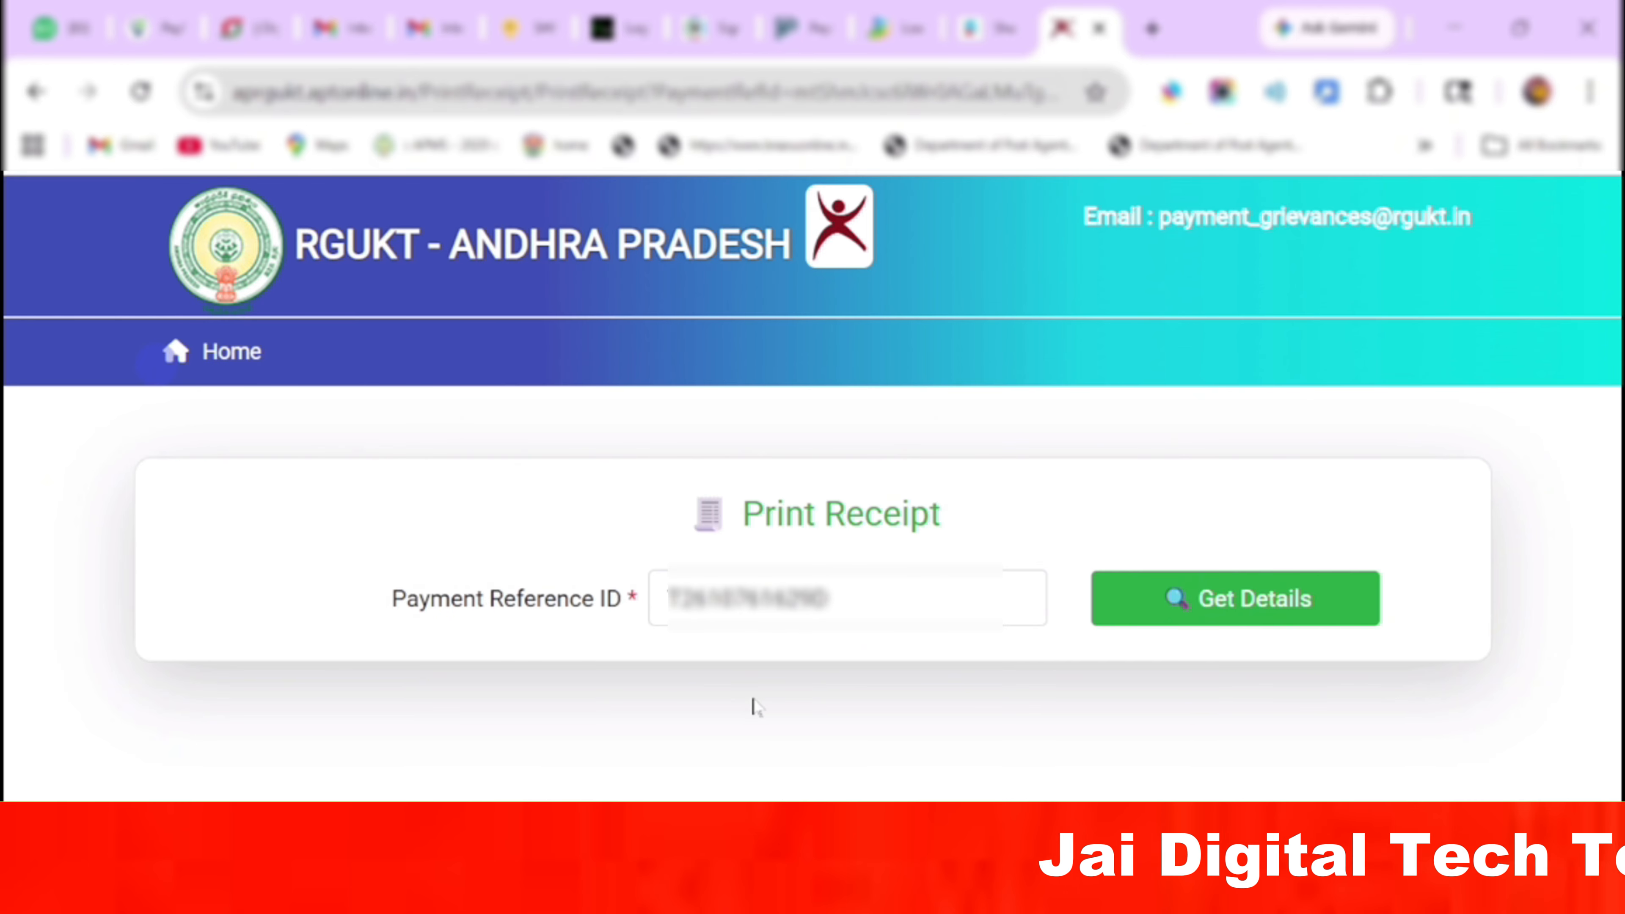
left_click(1251, 606)
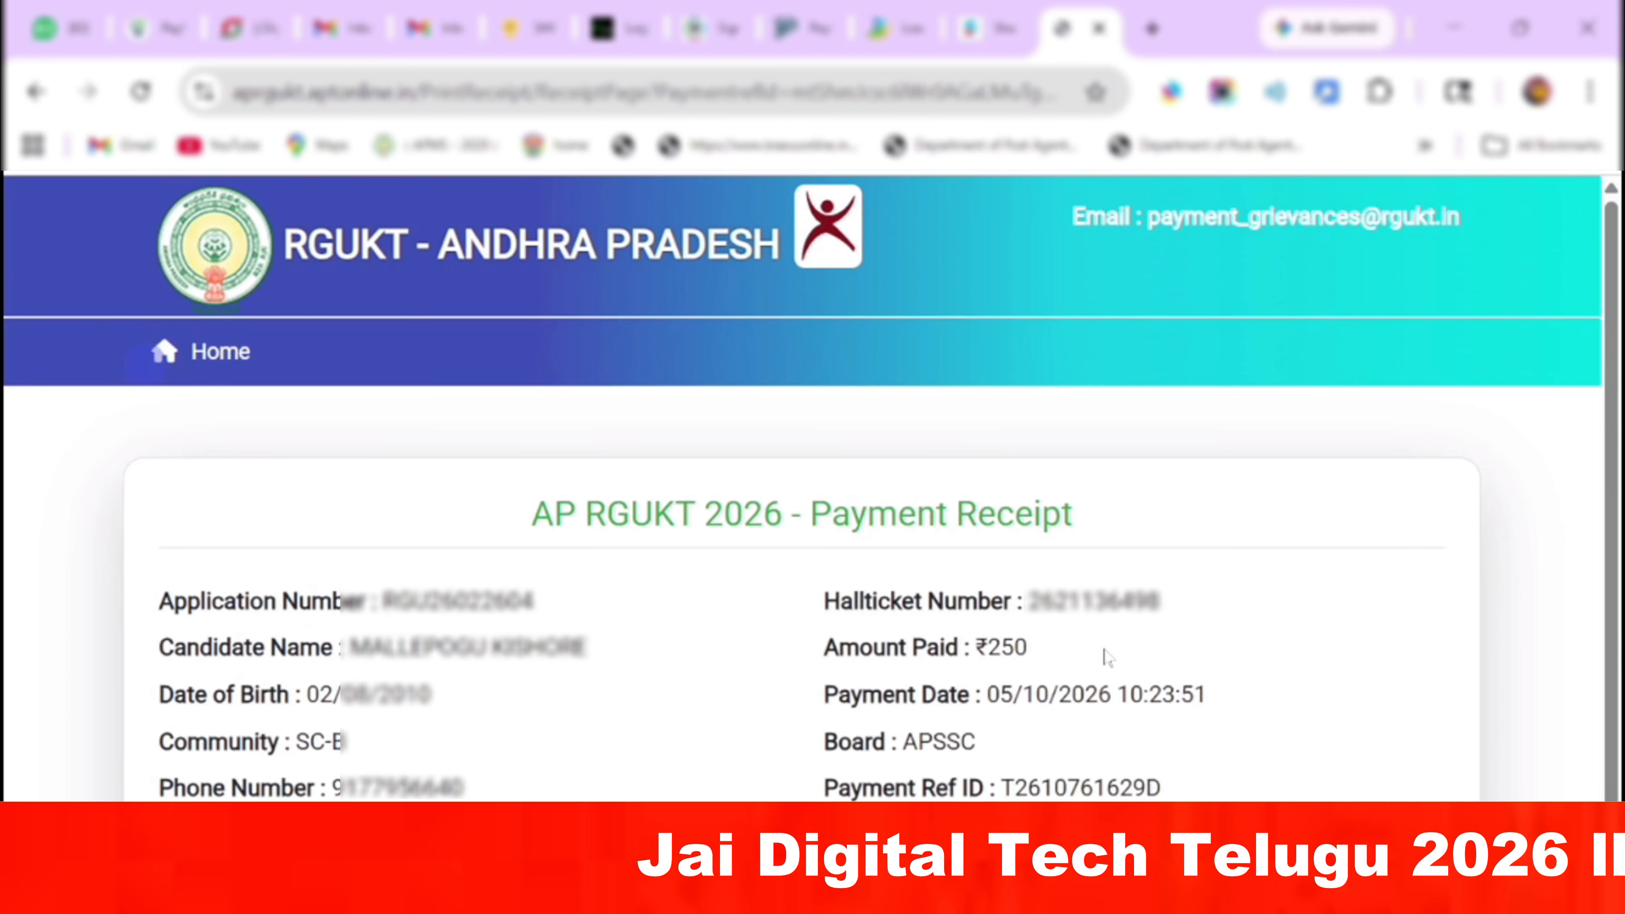
left_click(225, 366)
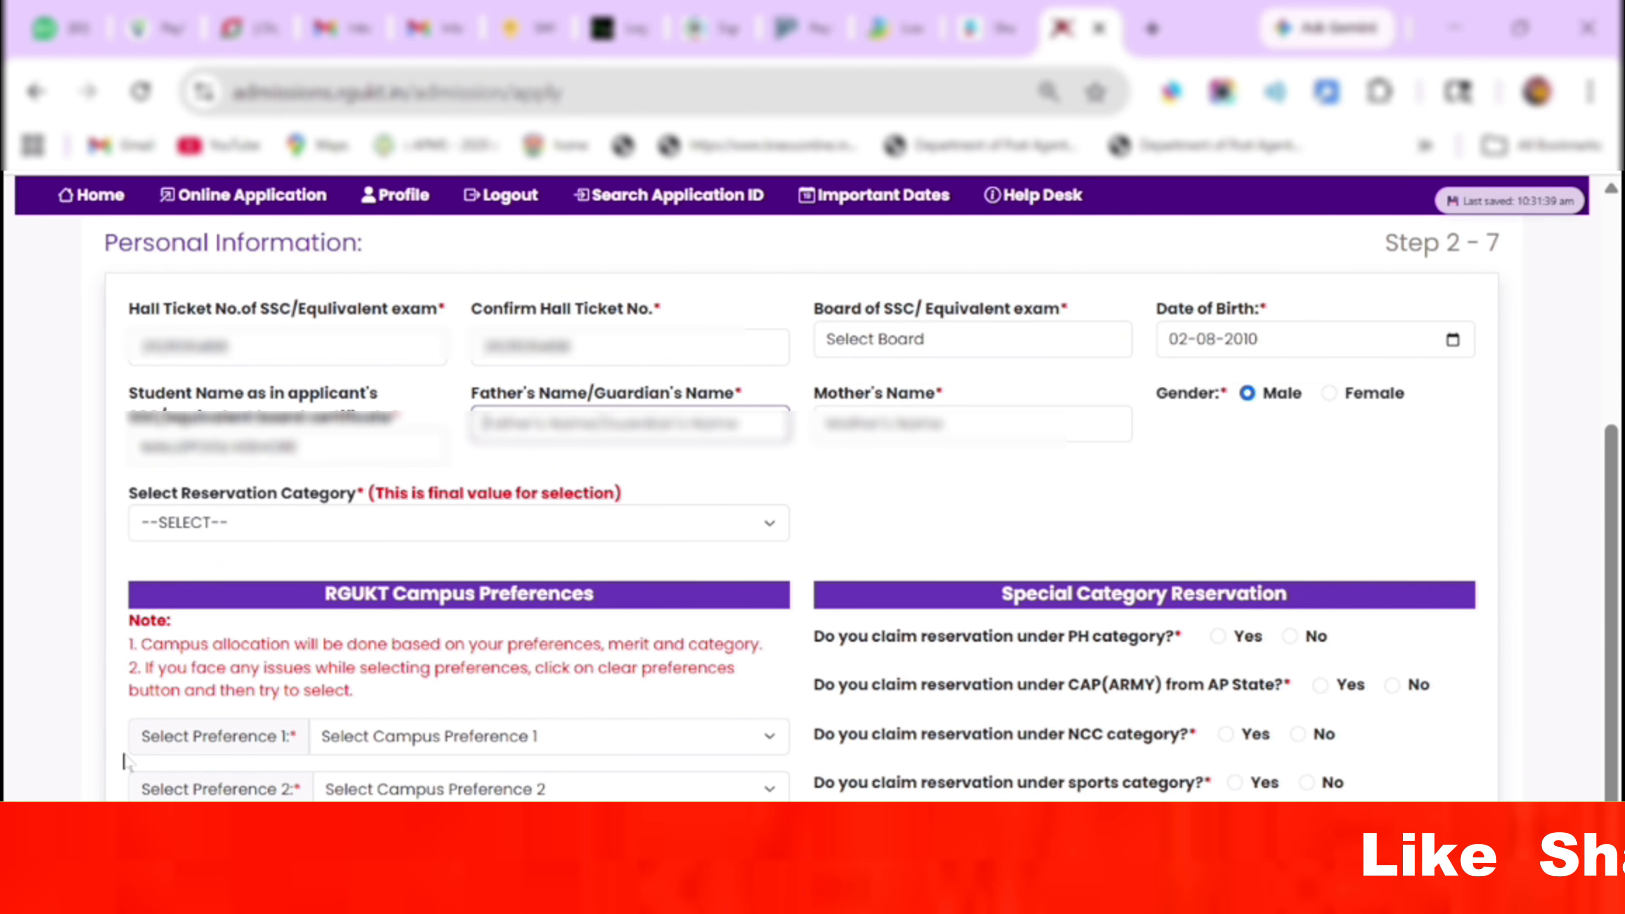
Set reservation category SC B (Group 2) with sub-category Madiga and begin attaching the caste certificate.
scroll(1580, 484, "down", 2)
scroll(720, 545, "up", 3)
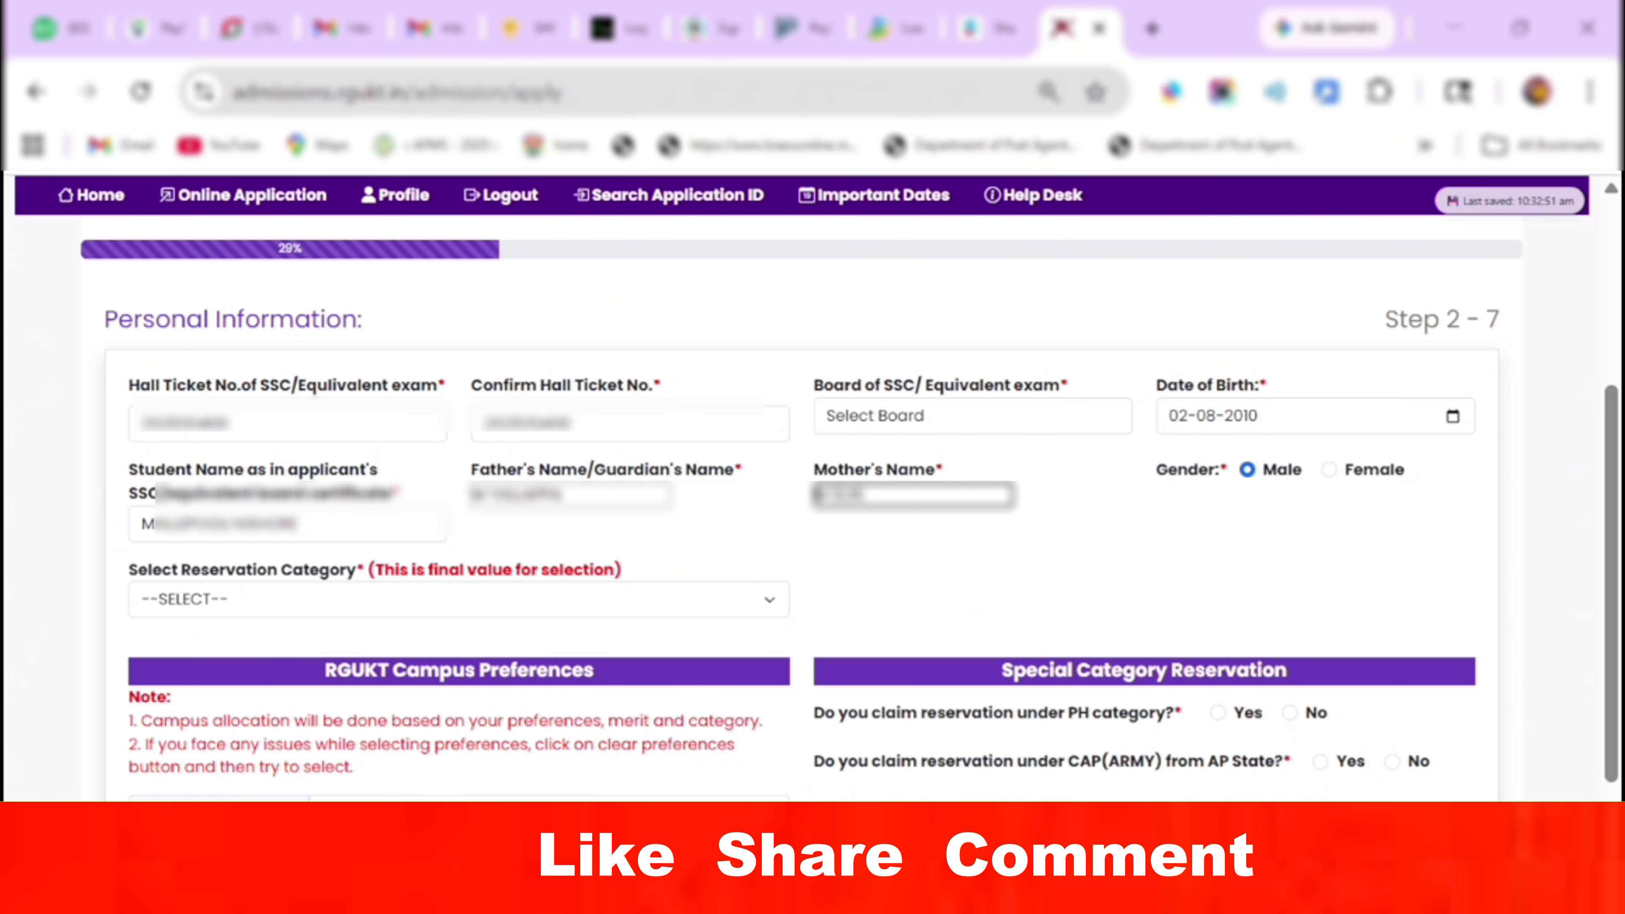
left_click(448, 599)
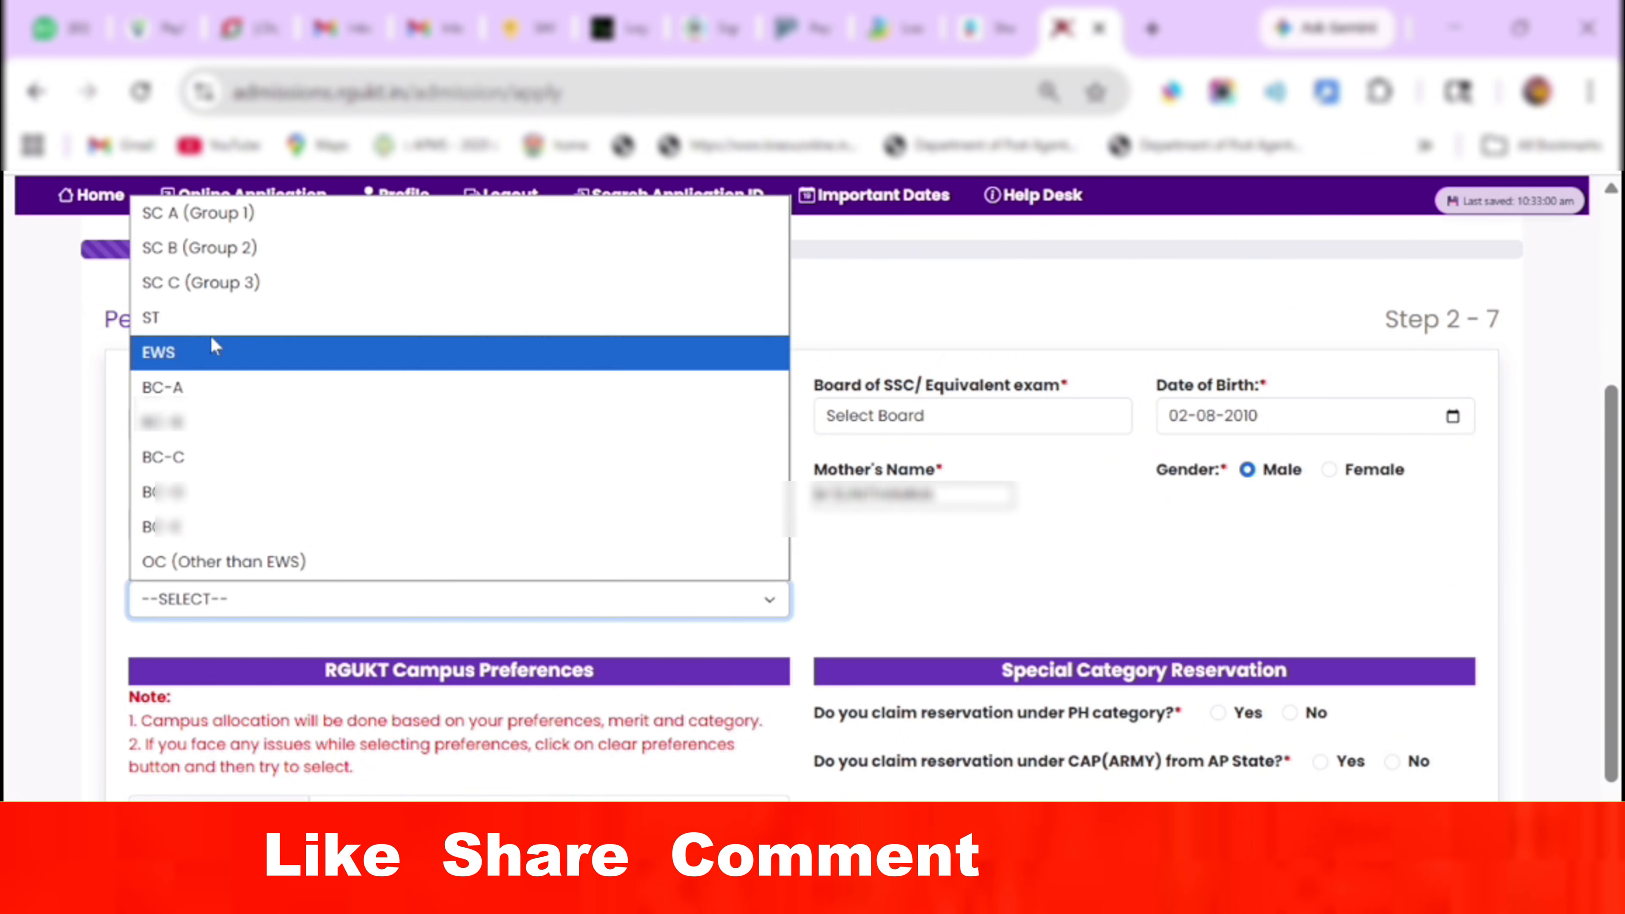
left_click(212, 247)
left_click(924, 602)
key("a")
left_click(922, 565)
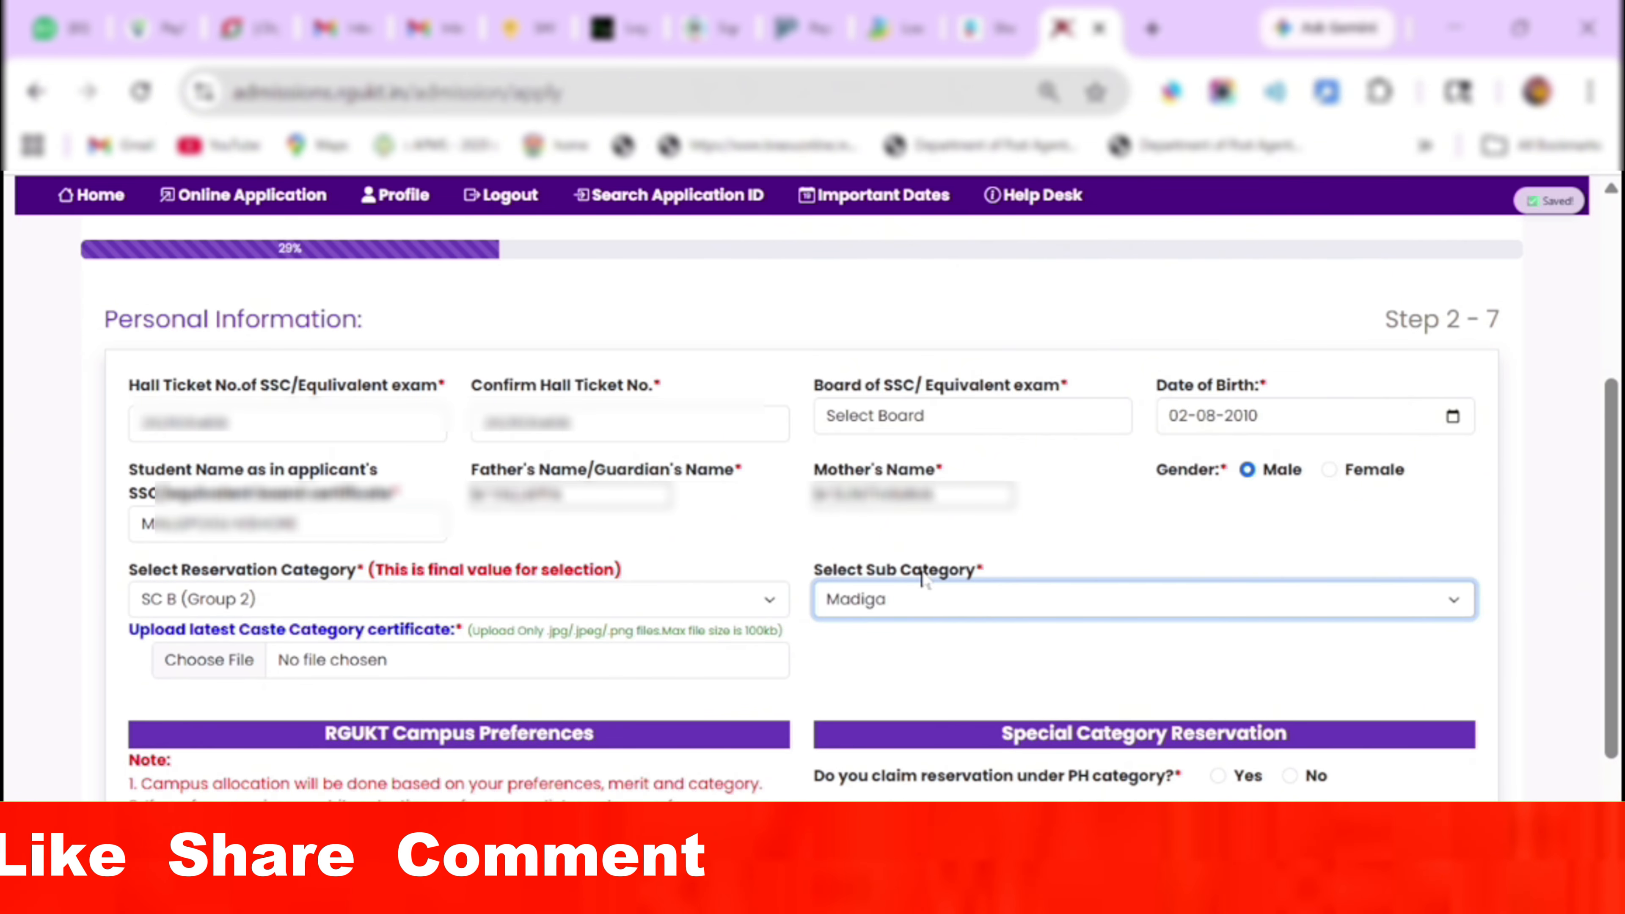
left_click(381, 662)
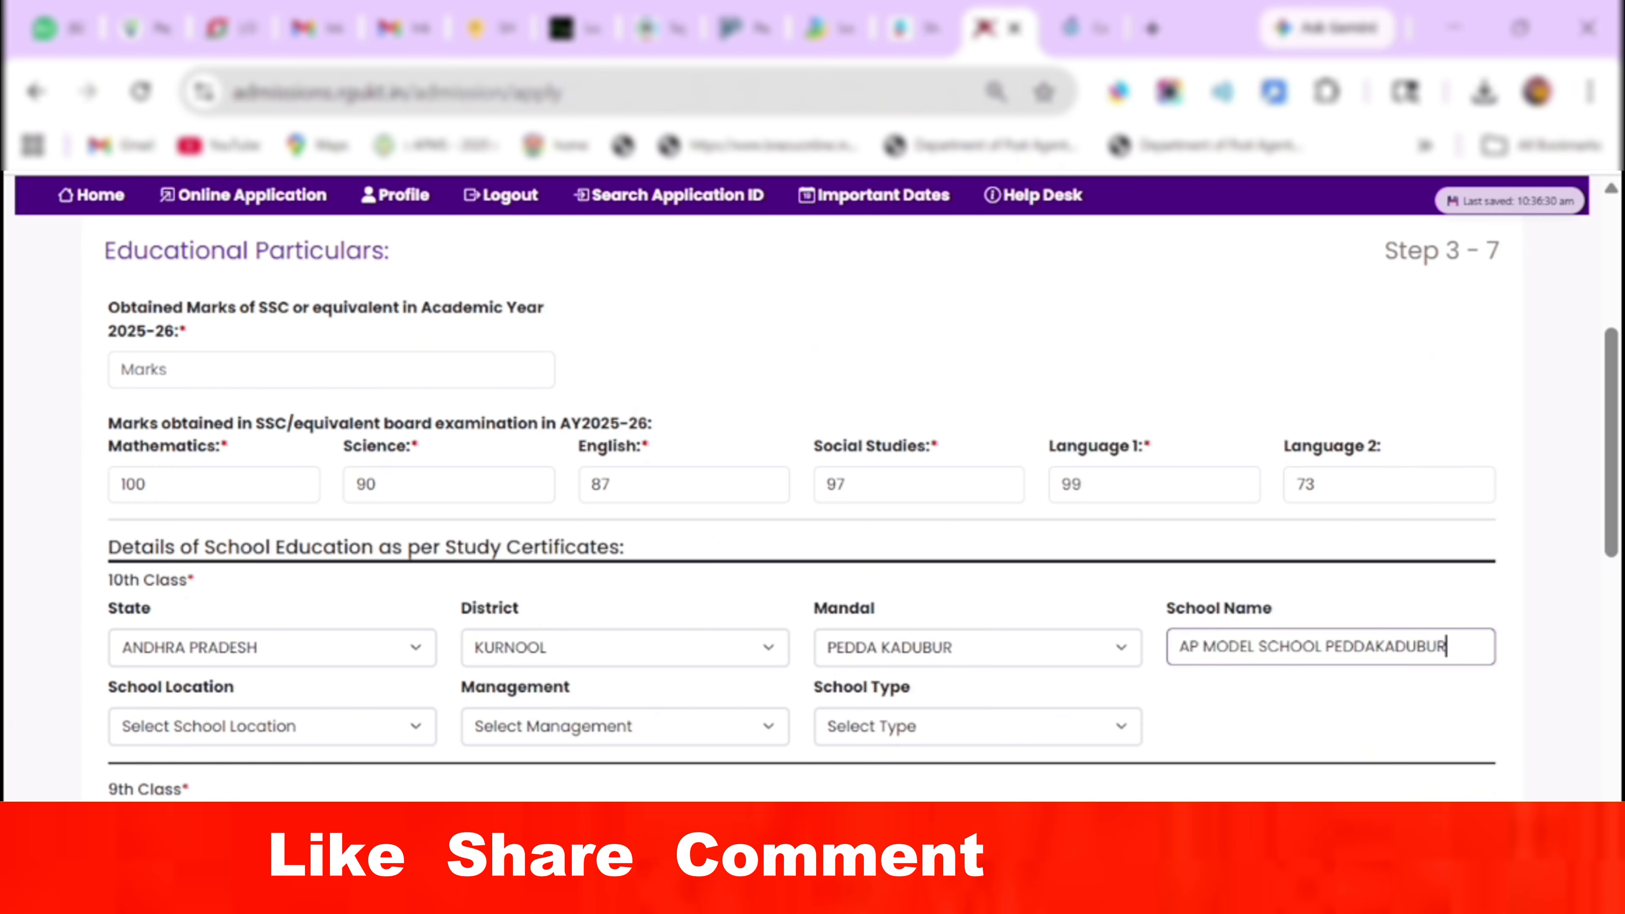
Fill in the per-class school details, including the 5th class school name, and begin the 546 total marks.
left_click(419, 726)
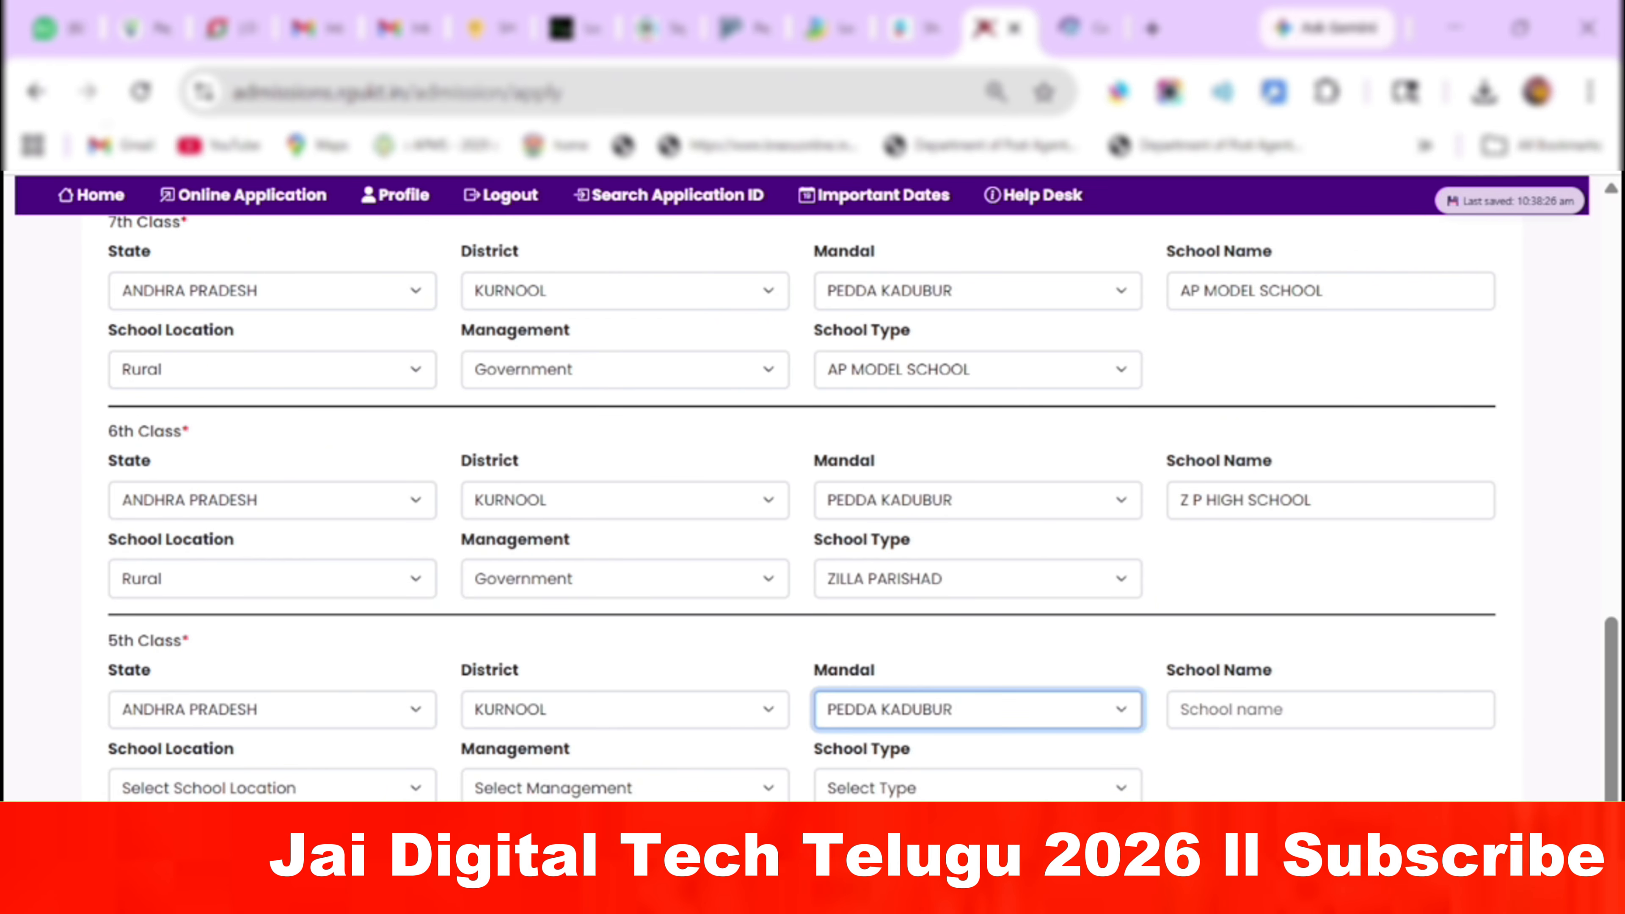
left_click(1291, 711)
type("SR")
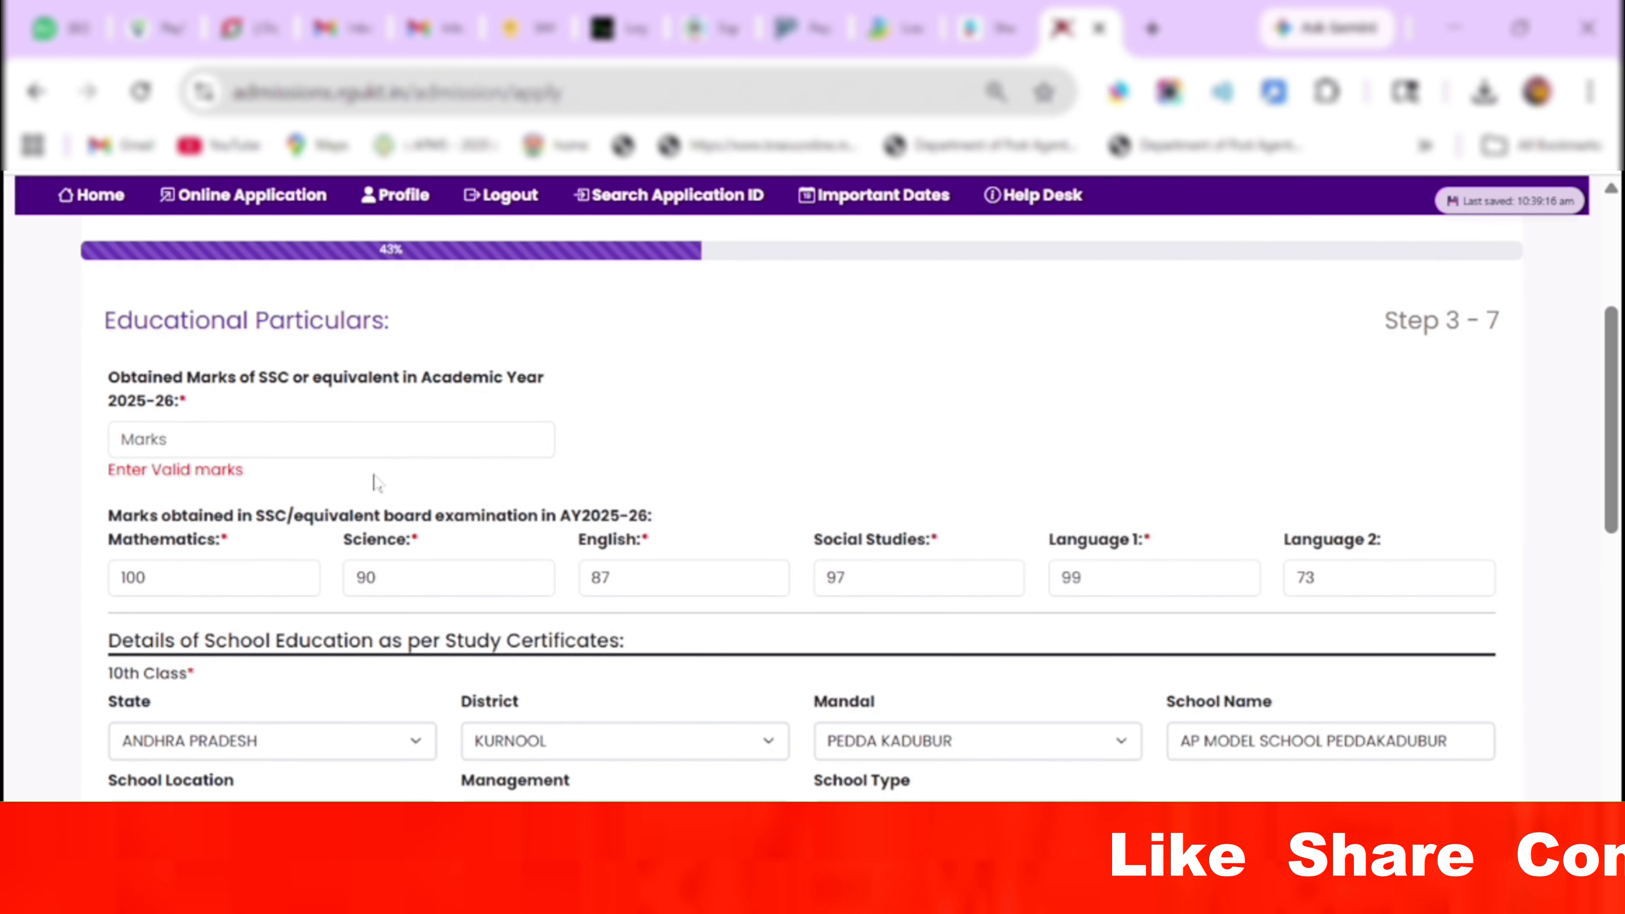
type("4")
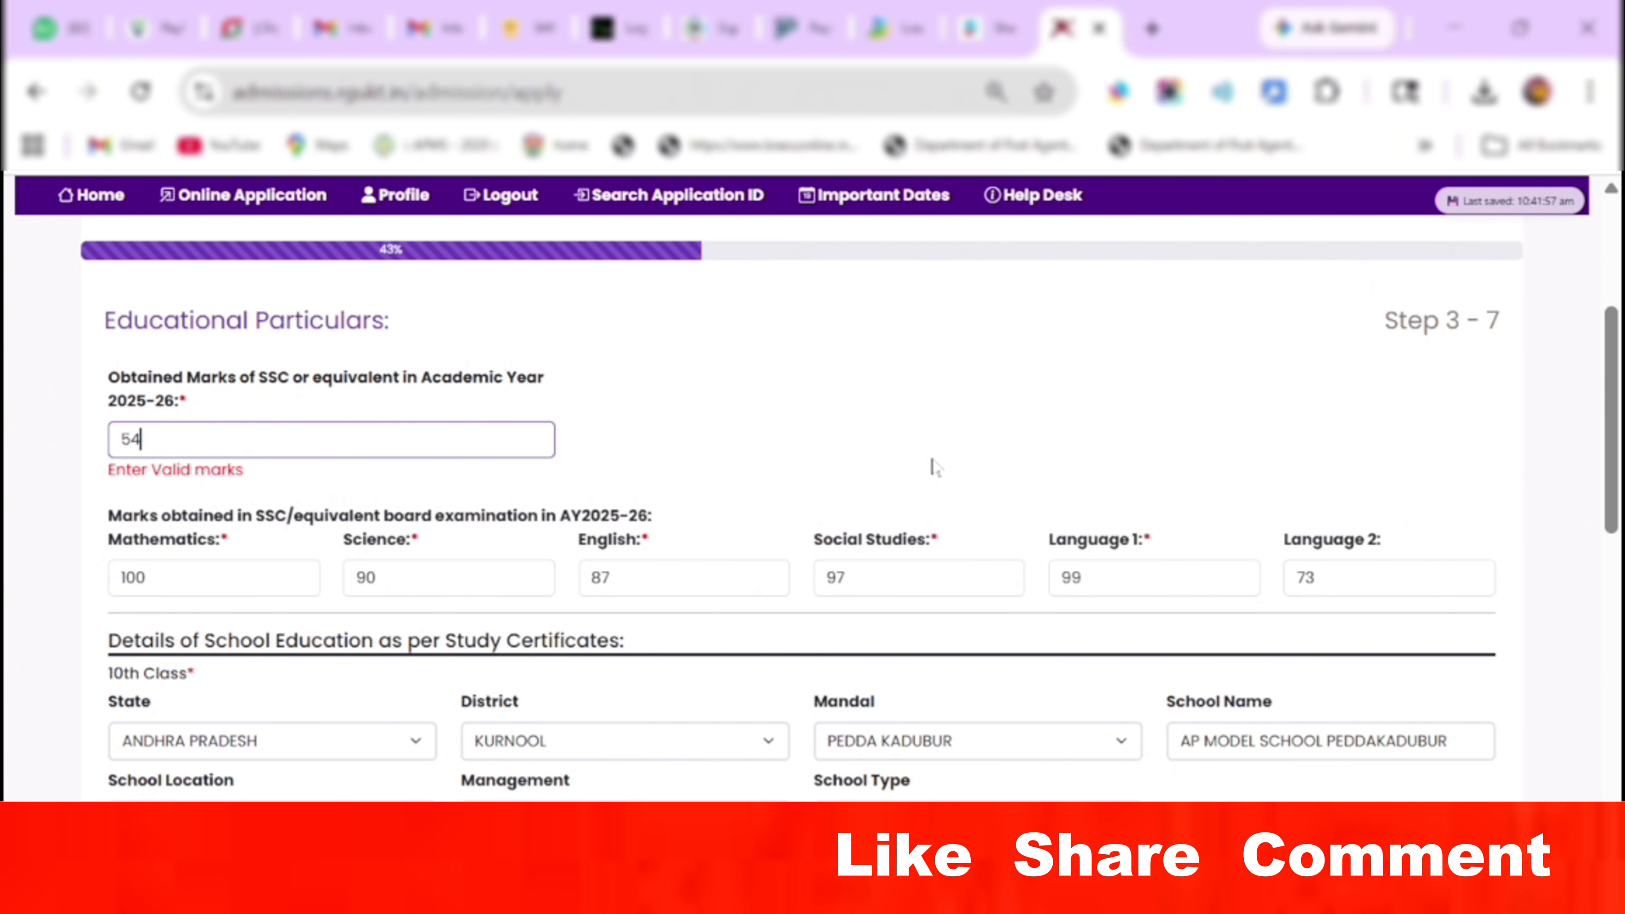
type("6")
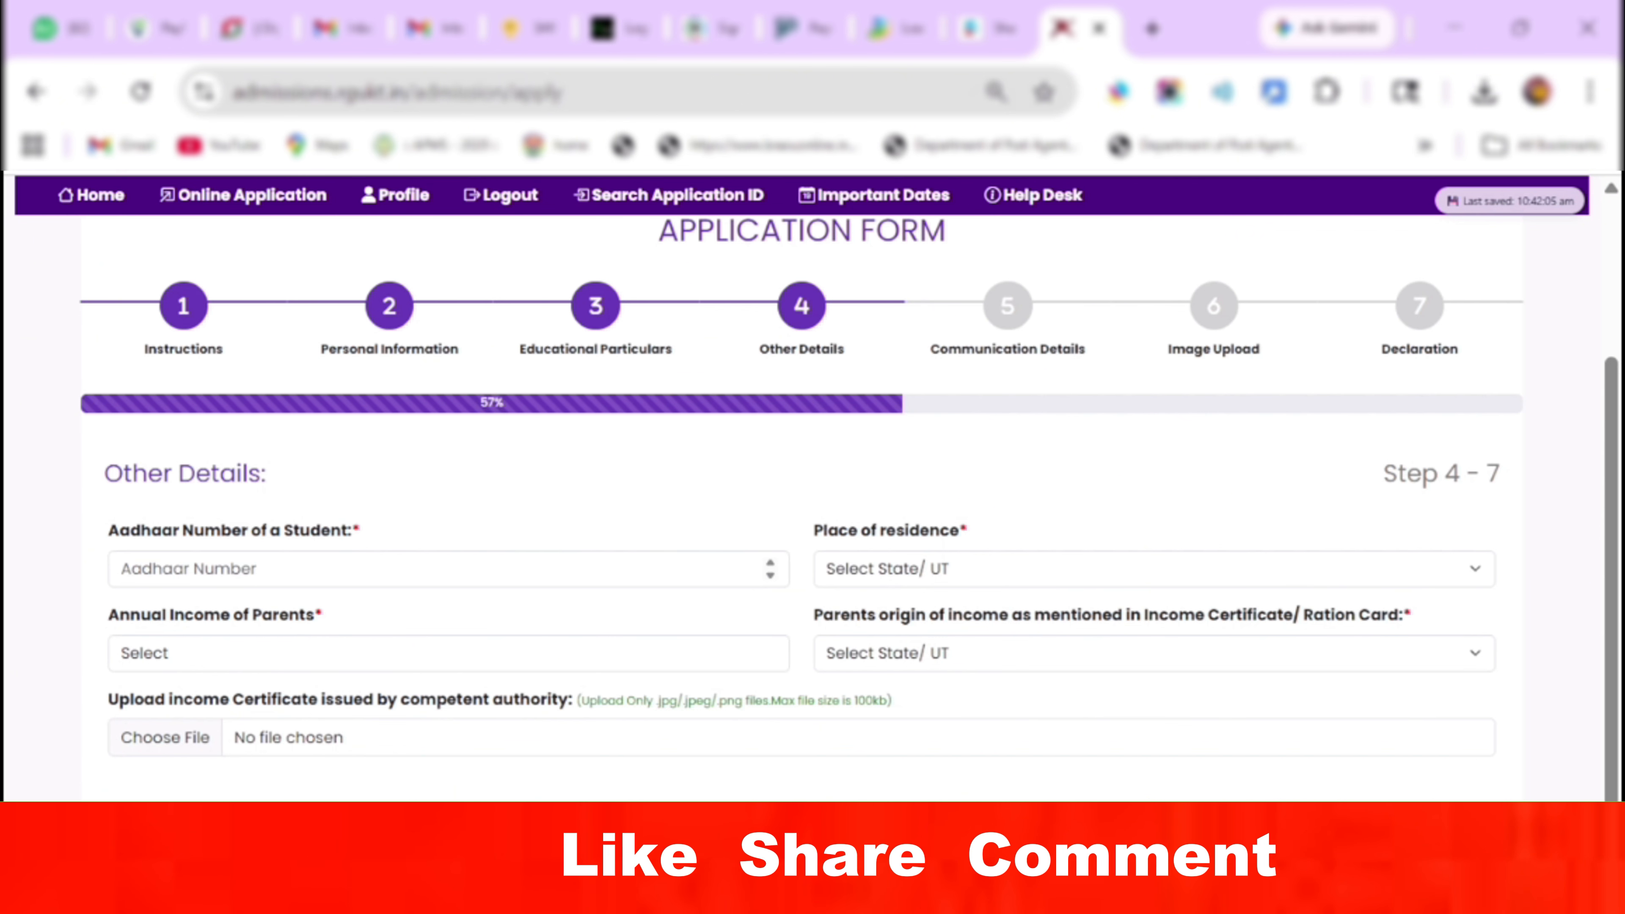
Set residence to ANDHRA PRADESH, parents' income Below 2.5 Lakhs, and enter the student's Aadhaar number.
left_click(282, 569)
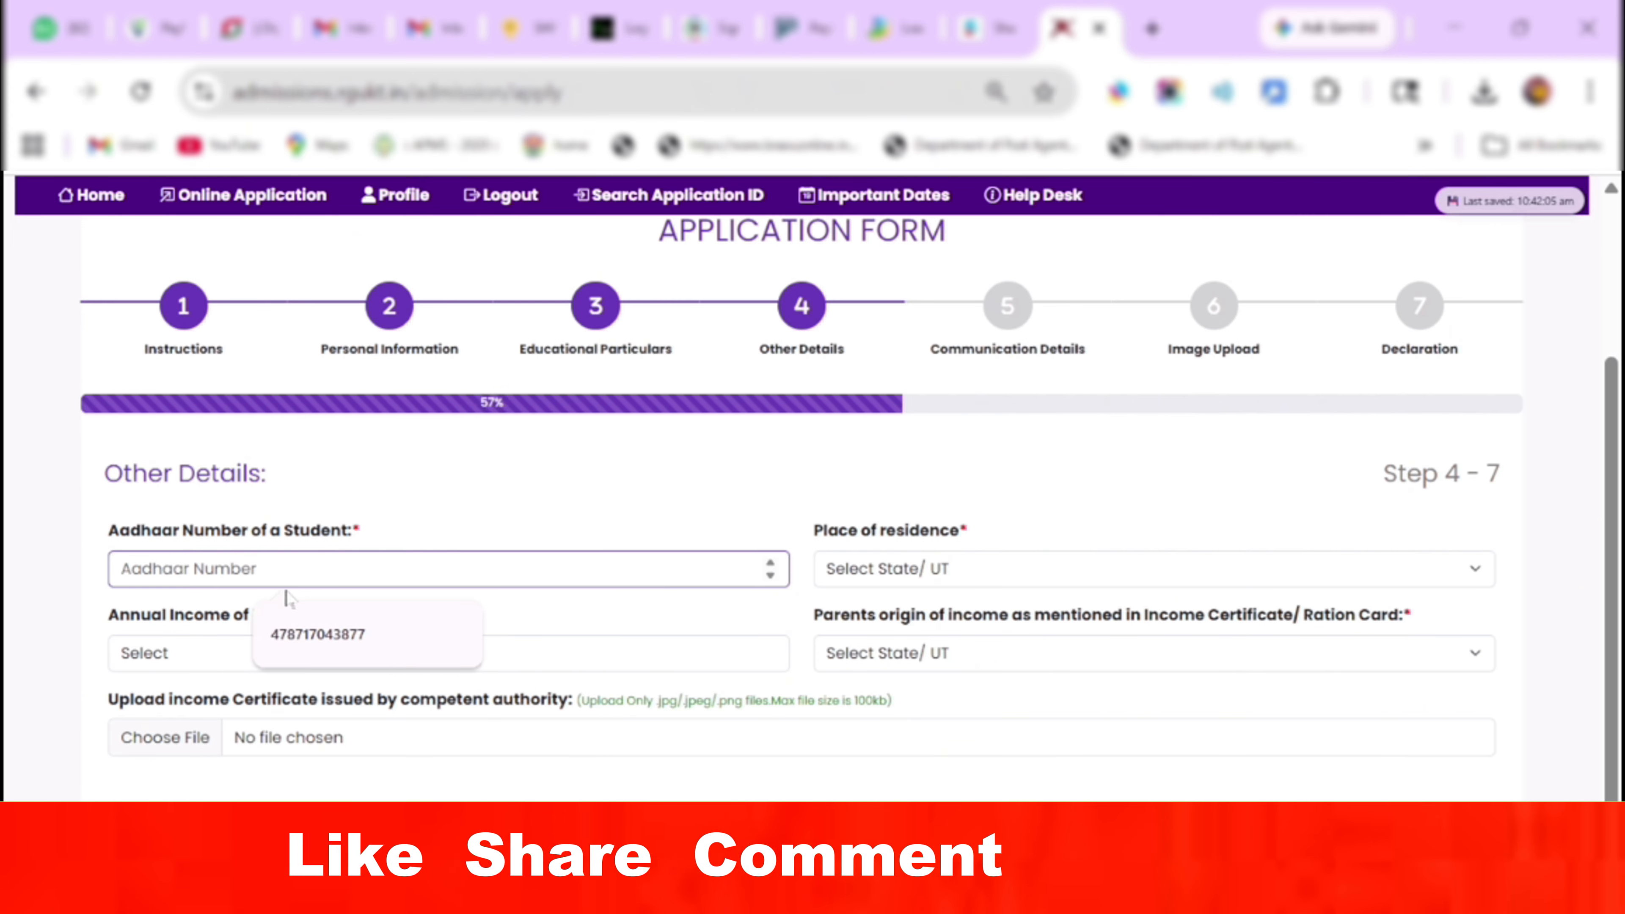
left_click(1154, 568)
left_click(852, 83)
left_click(263, 653)
left_click(258, 725)
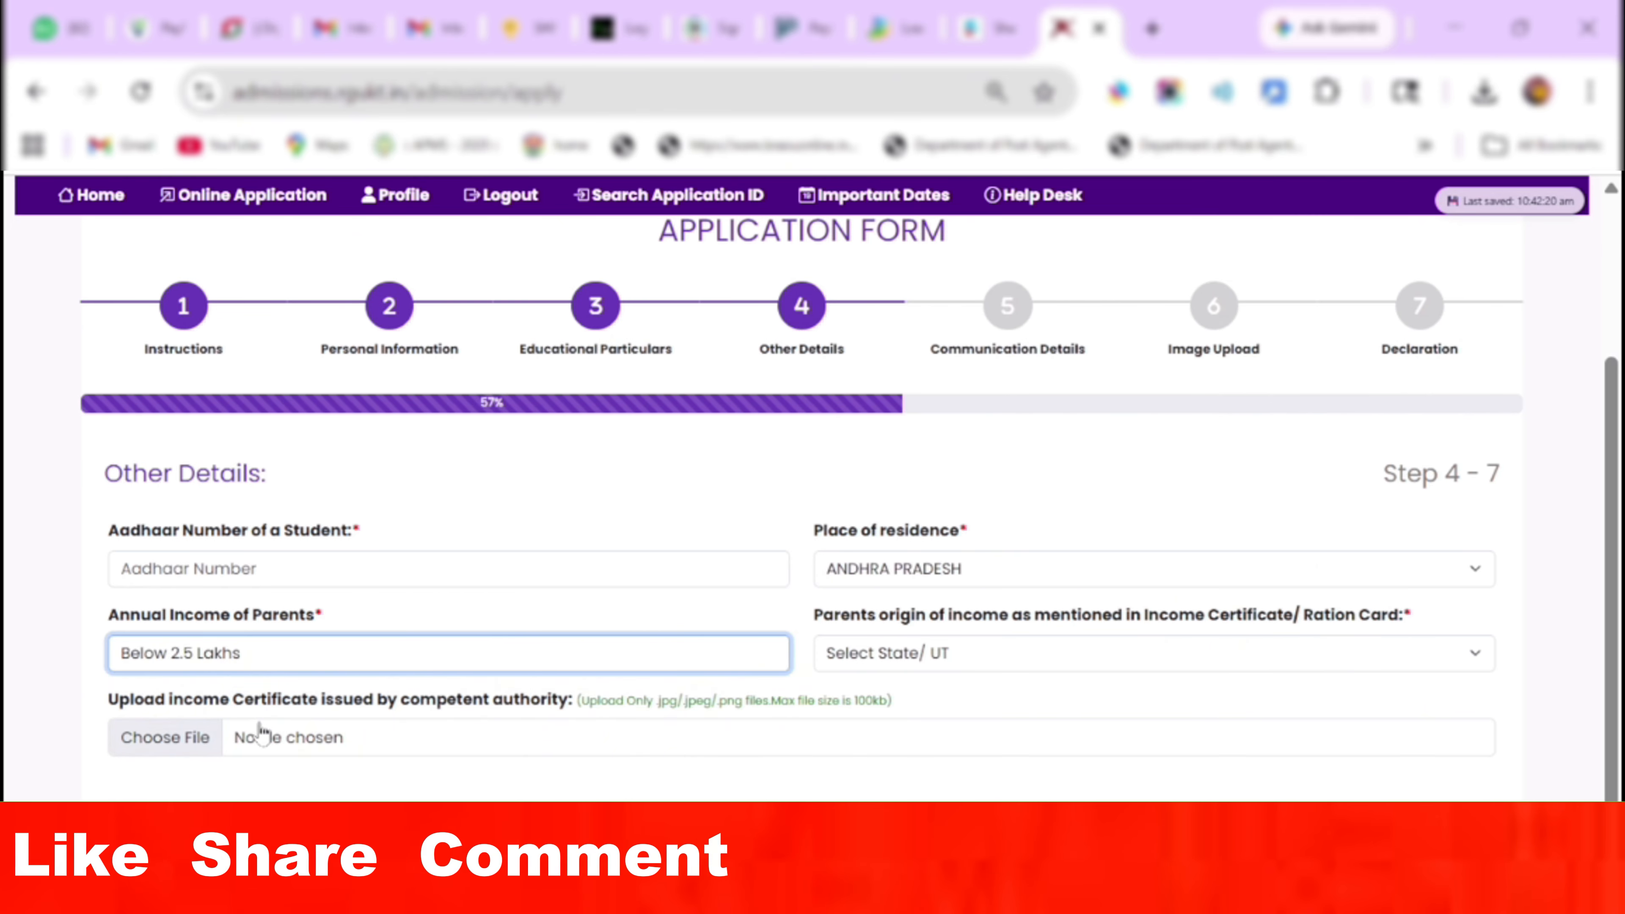
left_click(263, 570)
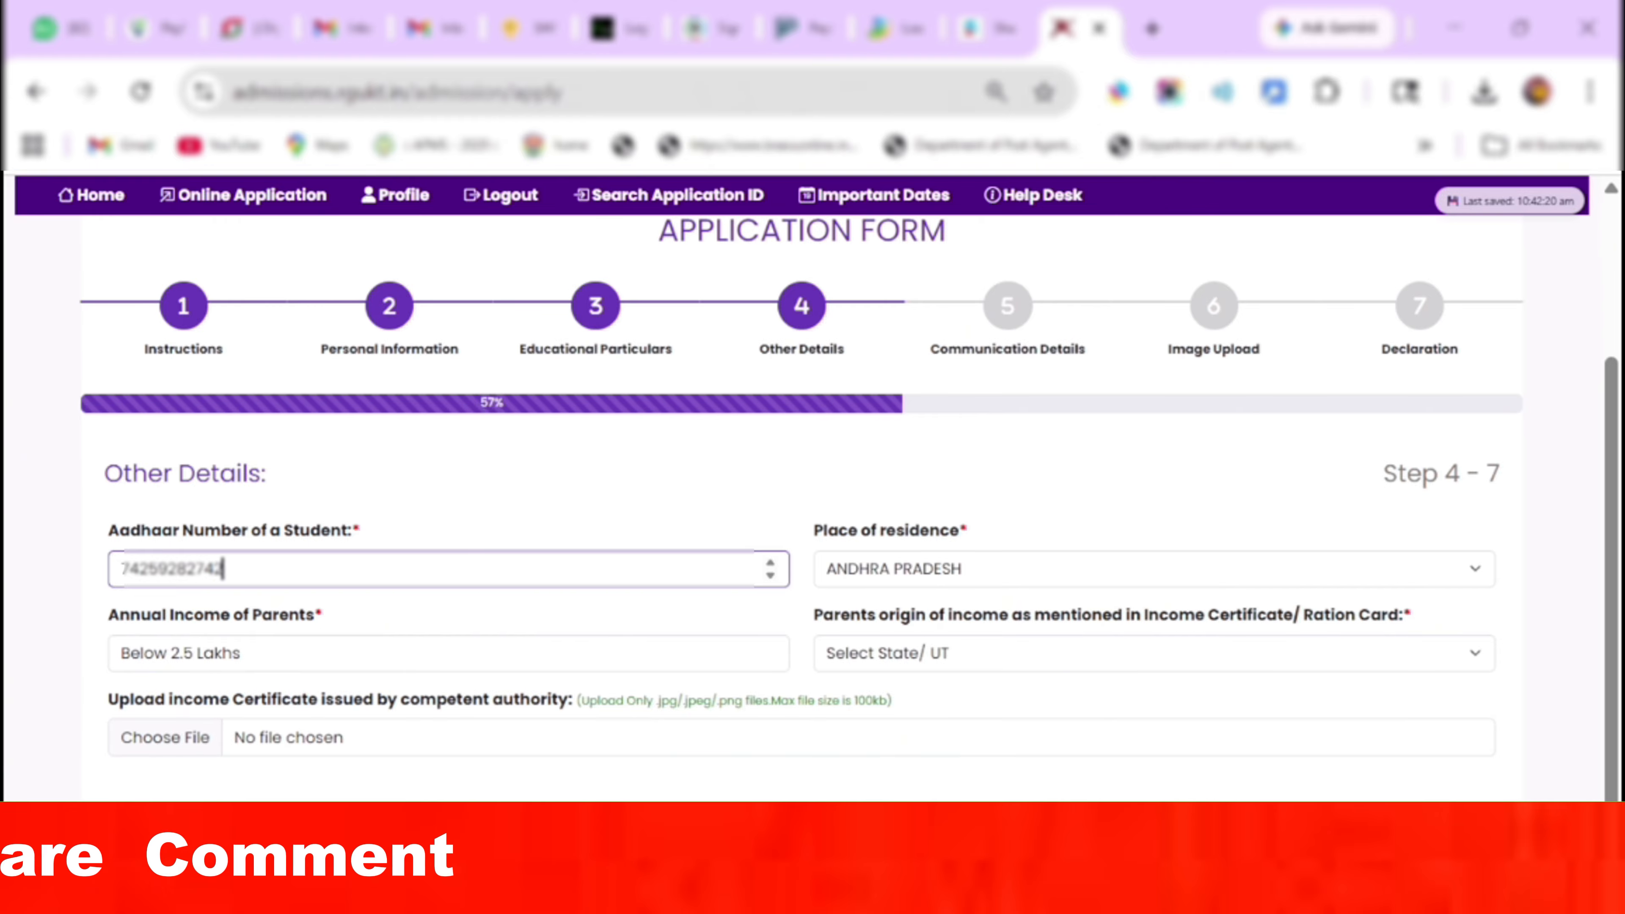
Set parents' income origin to ANDHRA PRADESH, attach the income certificate image, and begin the correspondence address.
left_click(943, 666)
left_click(851, 84)
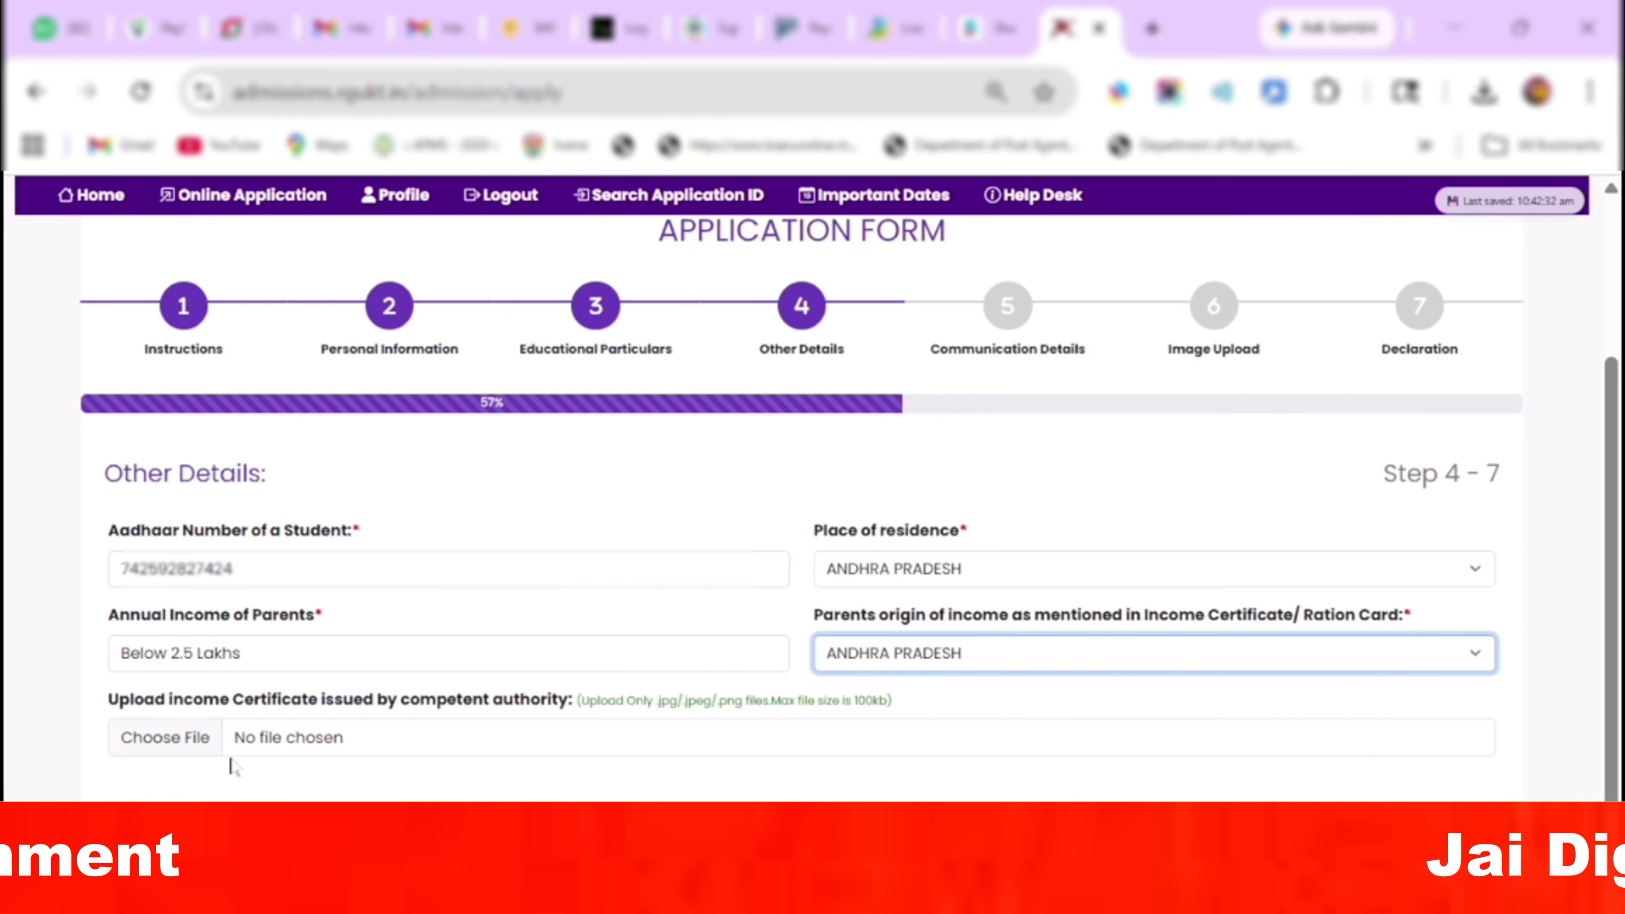
left_click(138, 755)
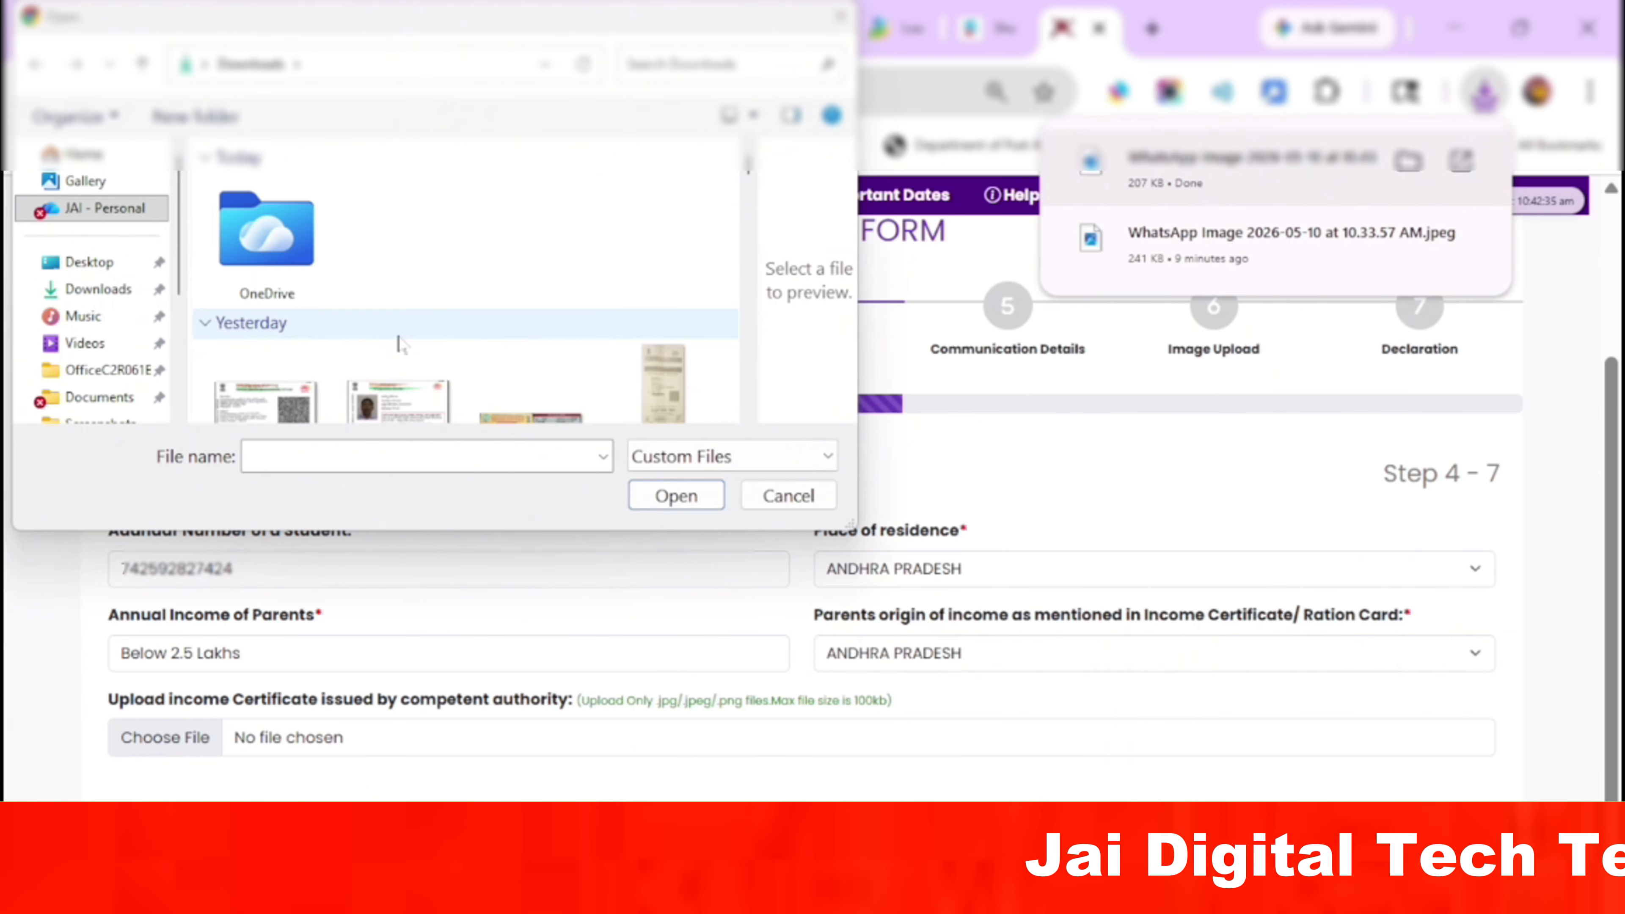
left_click(304, 252)
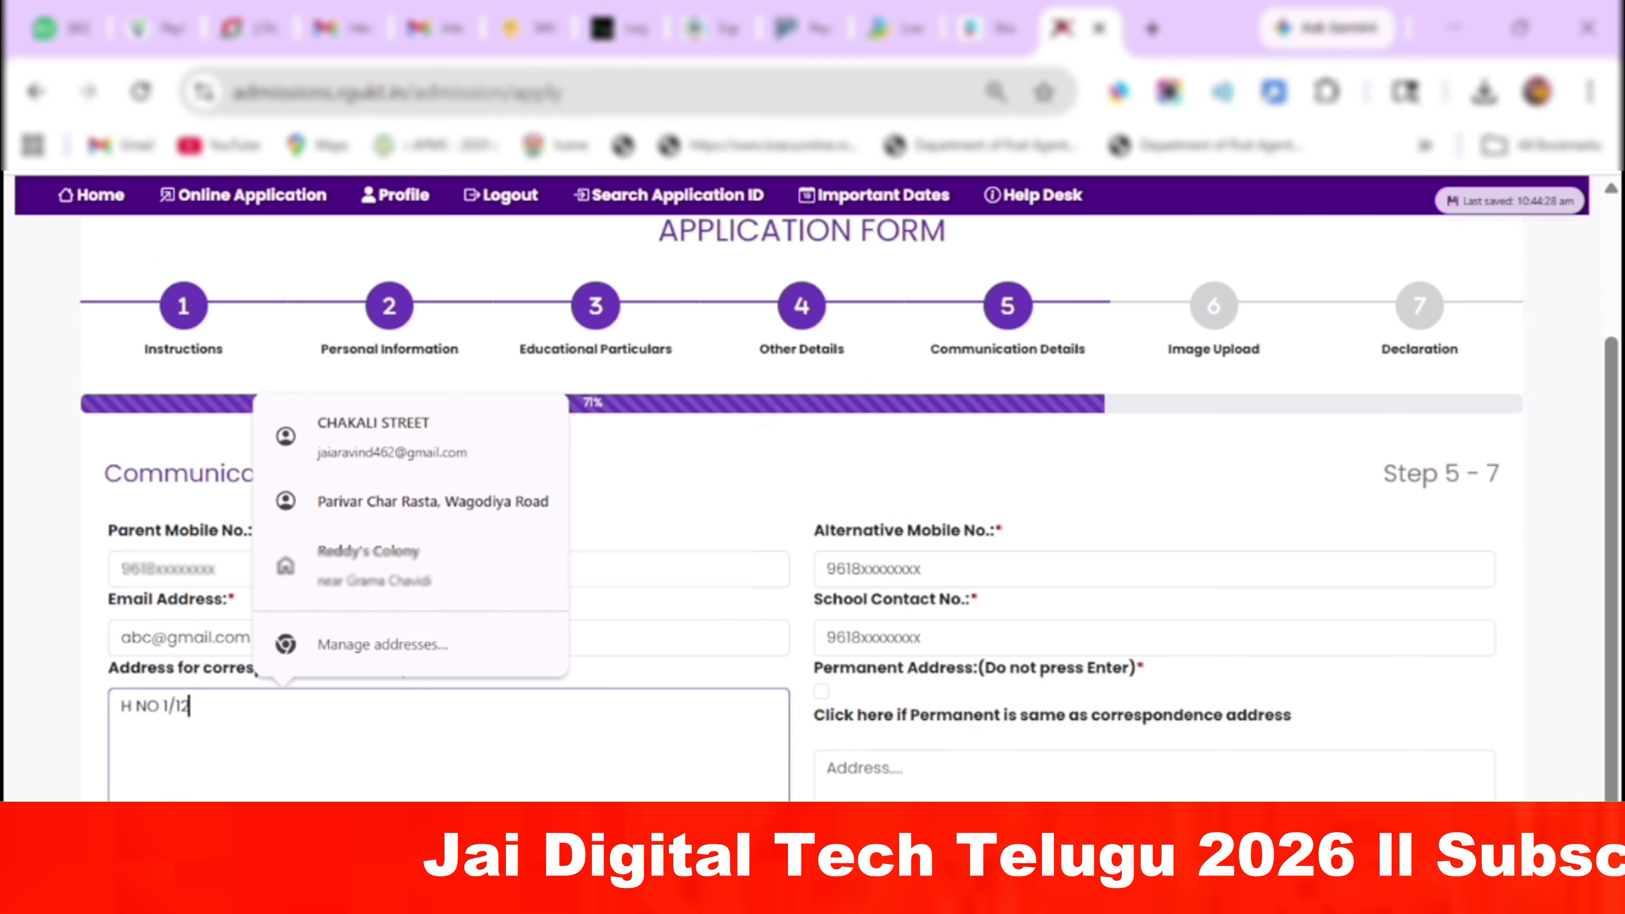
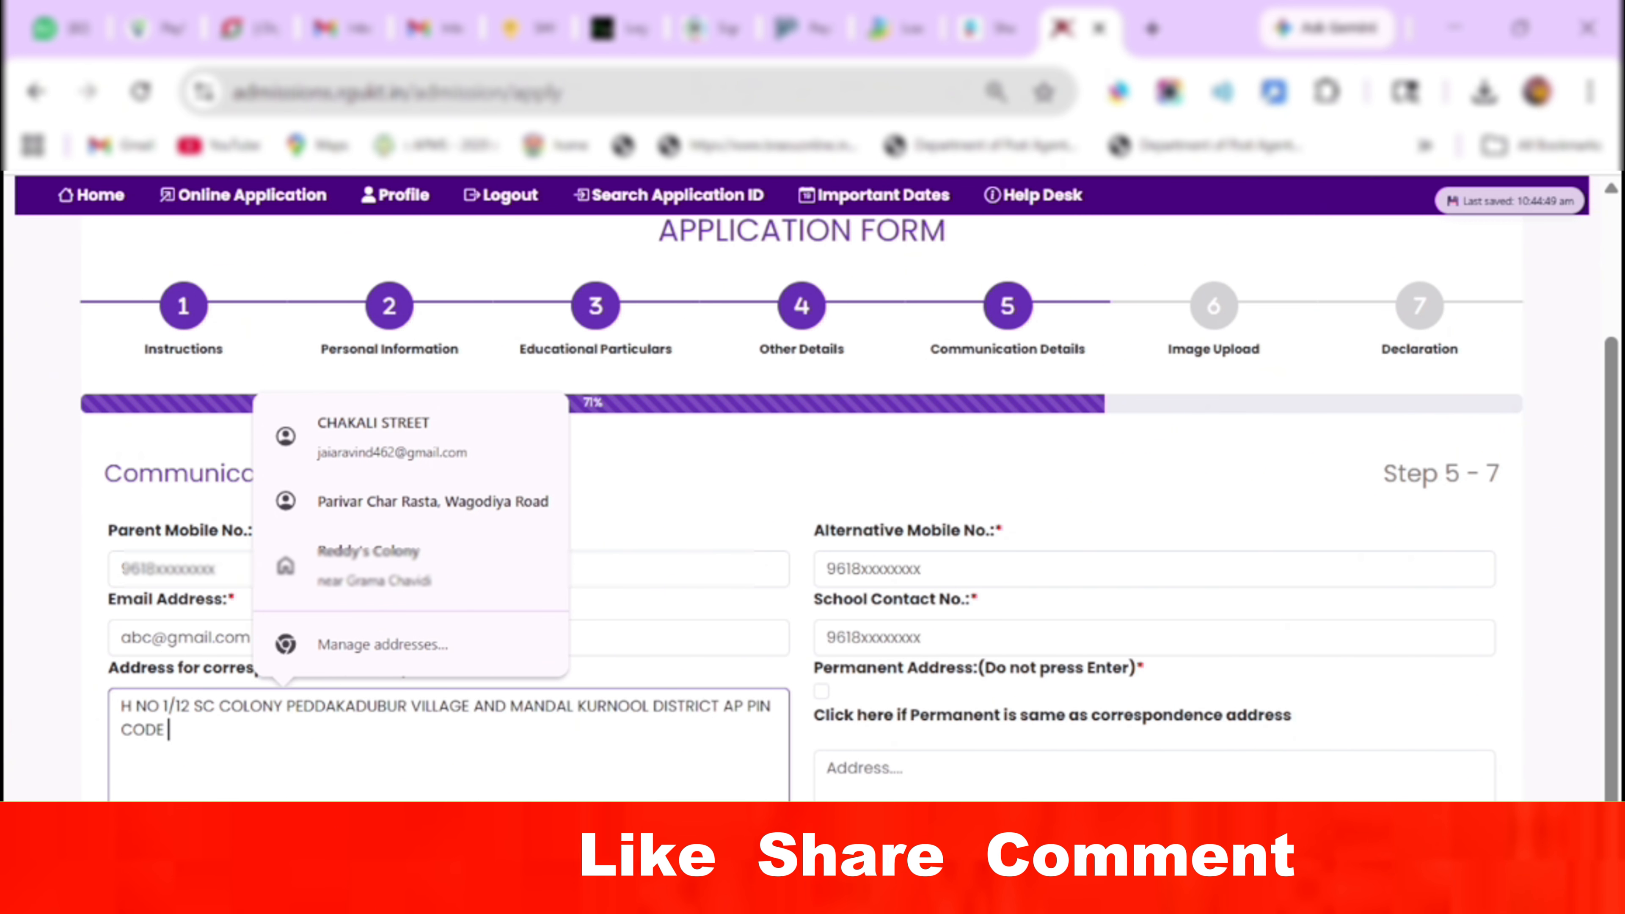
Finish the correspondence address, copy it to the permanent address, and enter the alternative mobile number.
scroll(1005, 581, "down", 2)
left_click(822, 598)
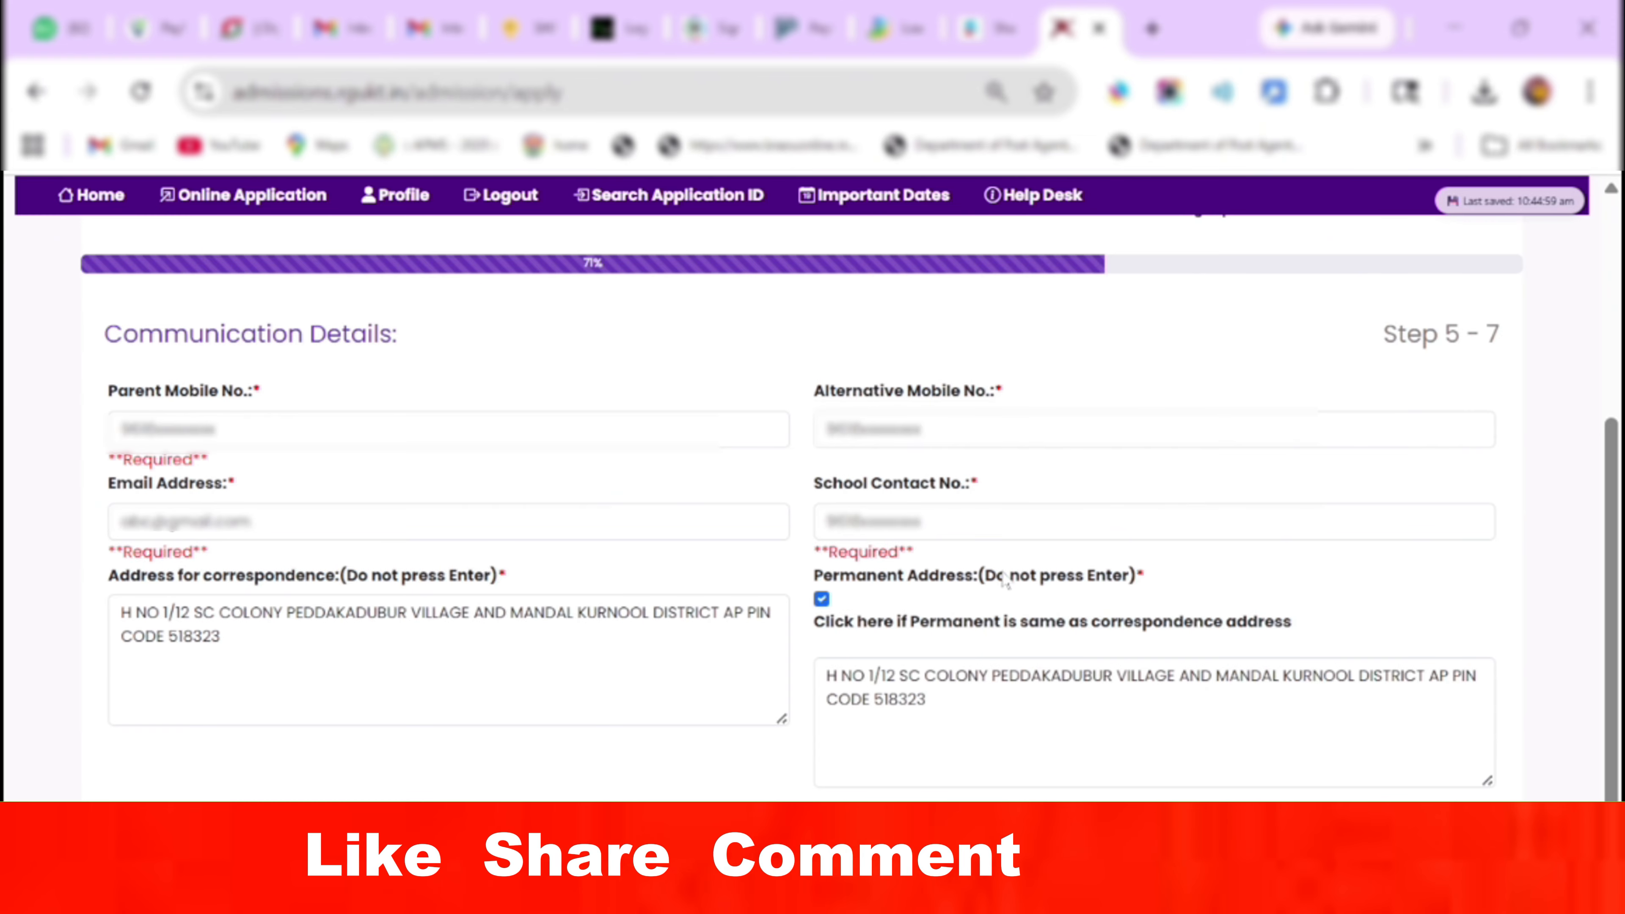
left_click(1279, 416)
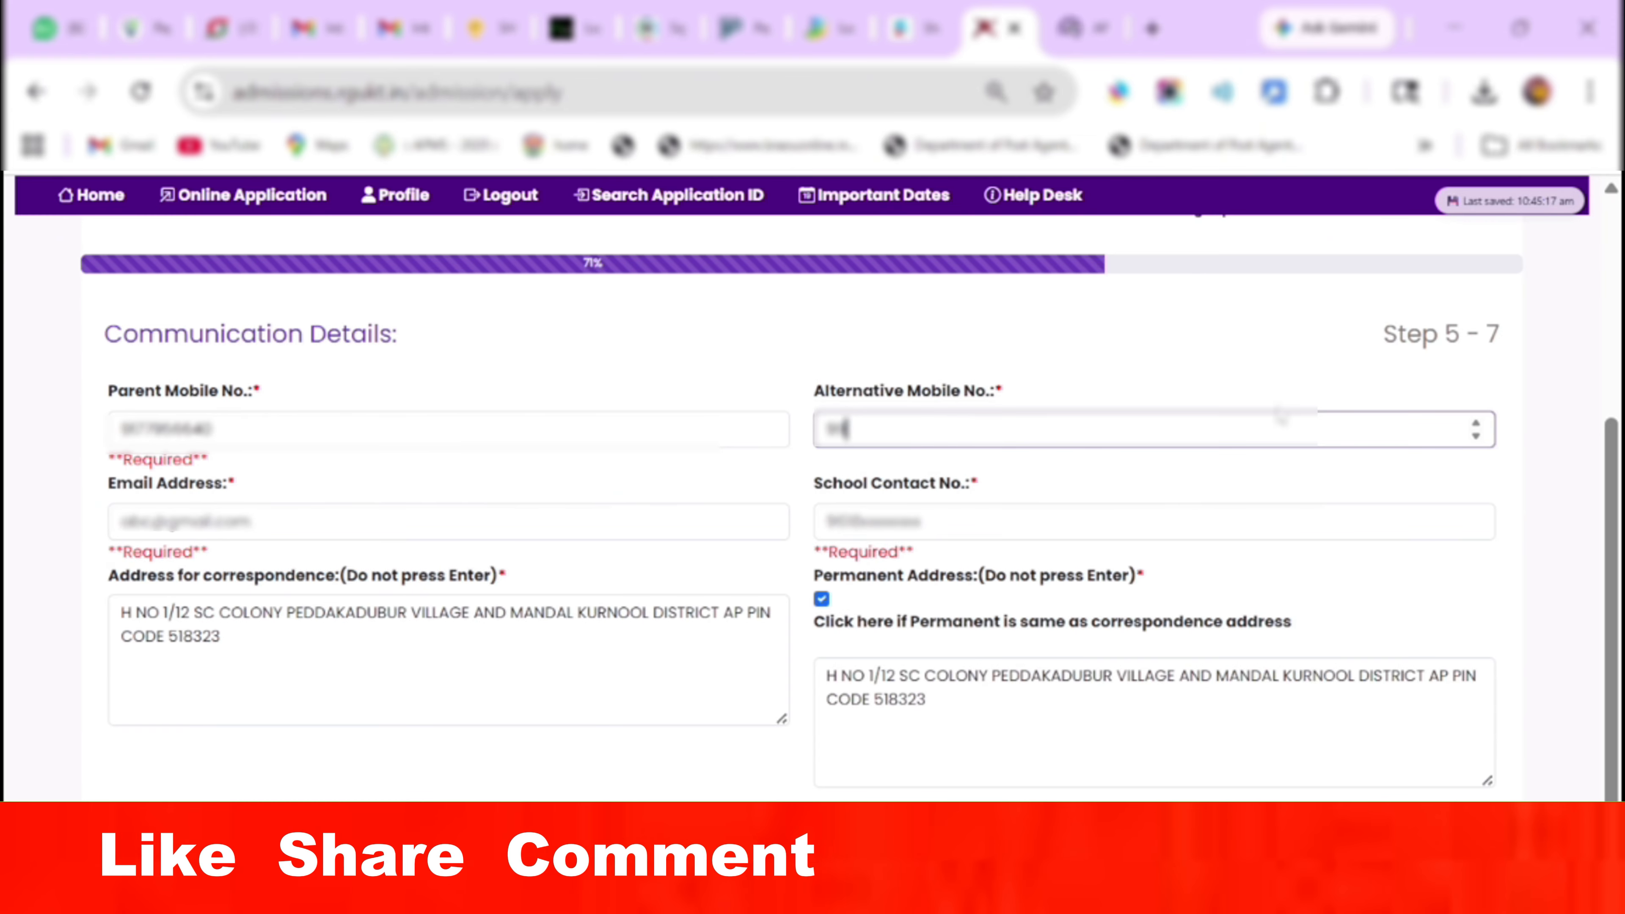
type("59843")
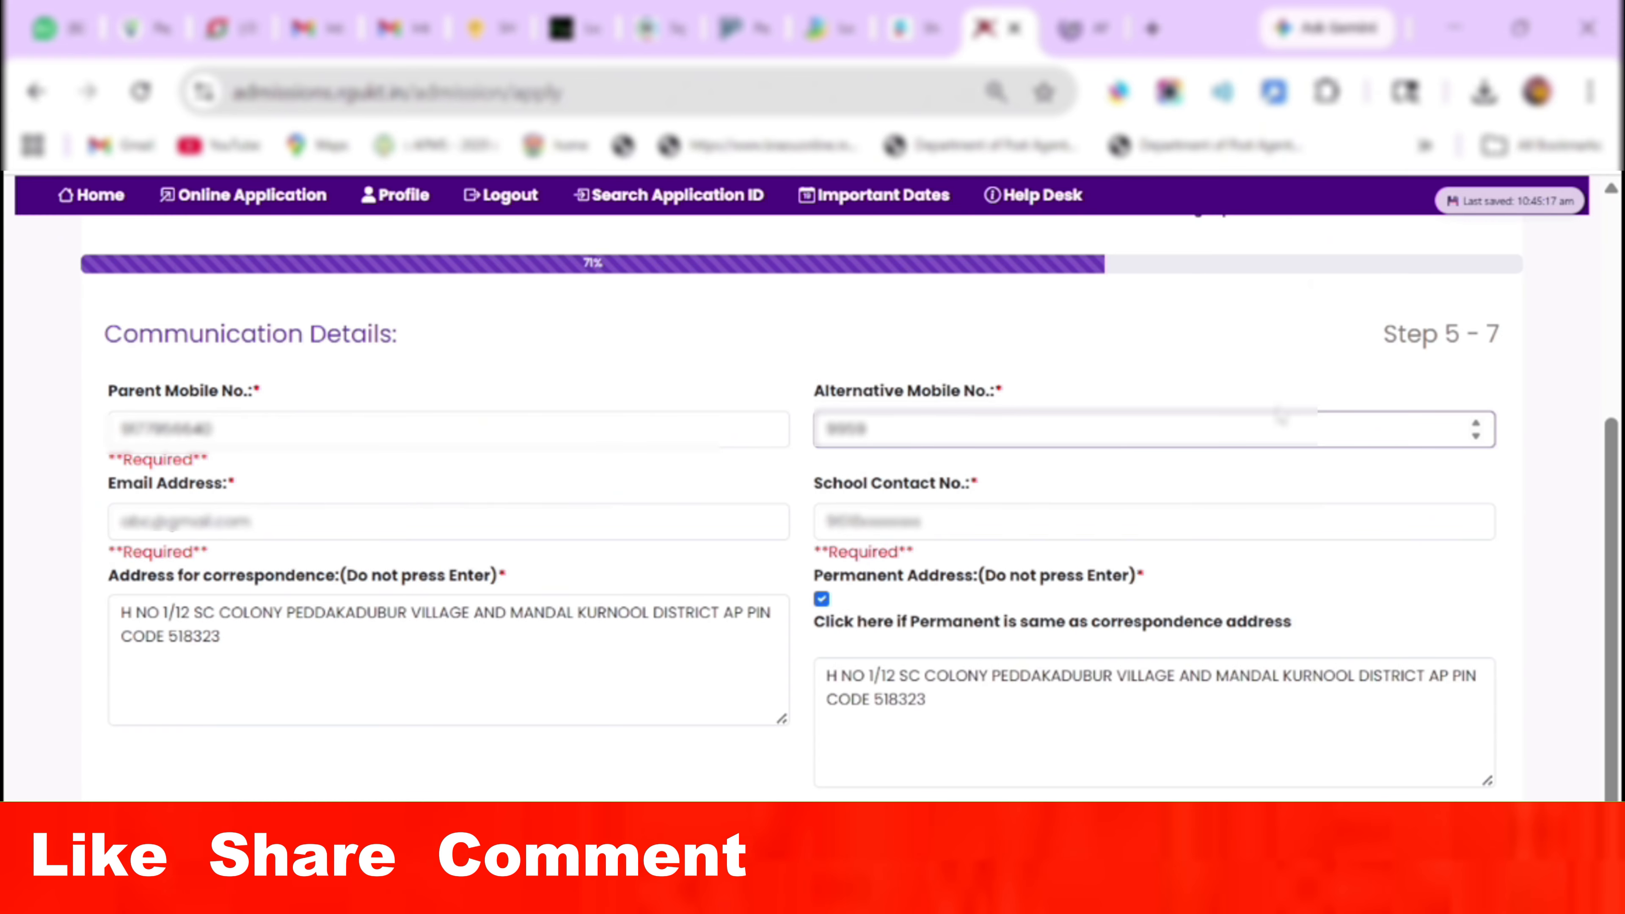
type("888")
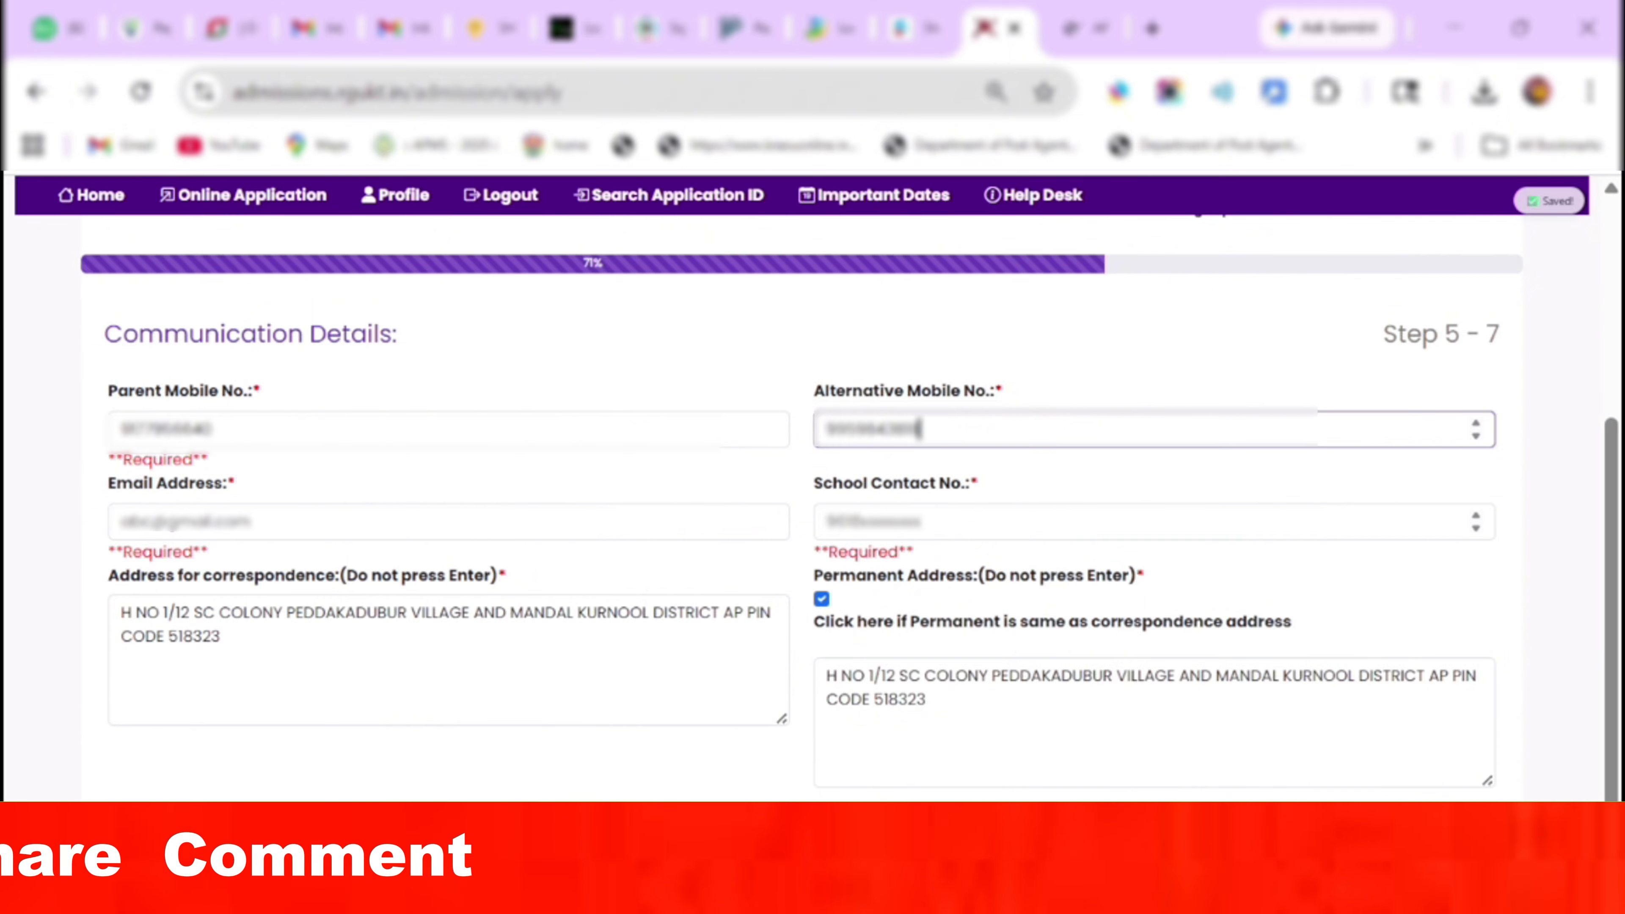
Read AP Model School Peddakadabur's contact details in the Google results, then return to the admissions form.
left_click(1082, 28)
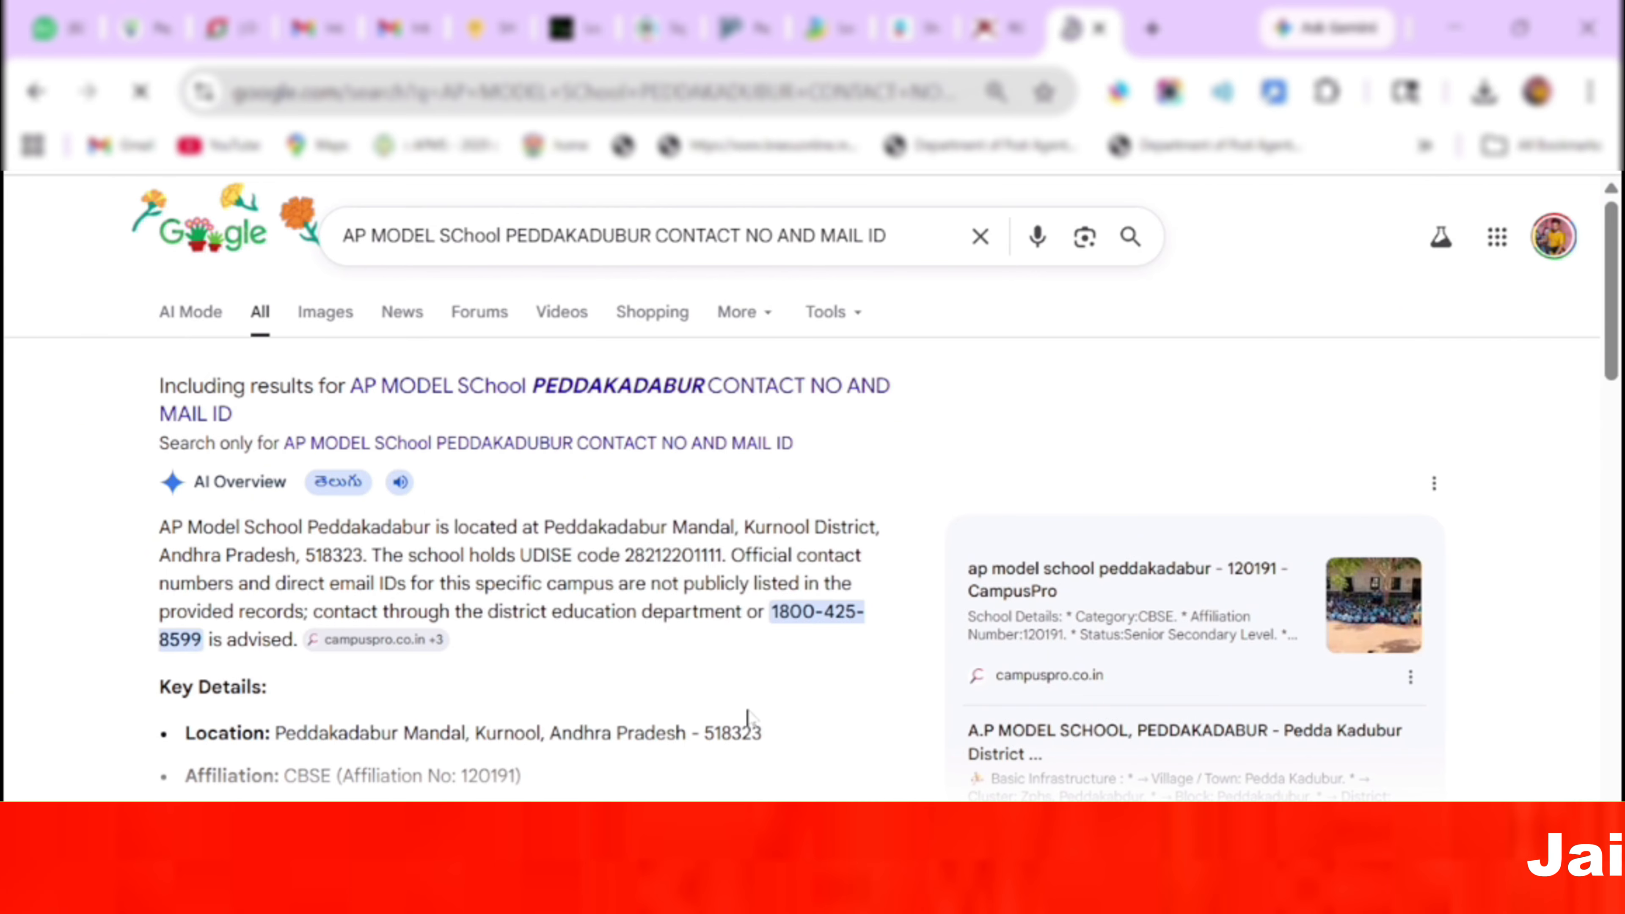
scroll(1621, 445, "down", 8)
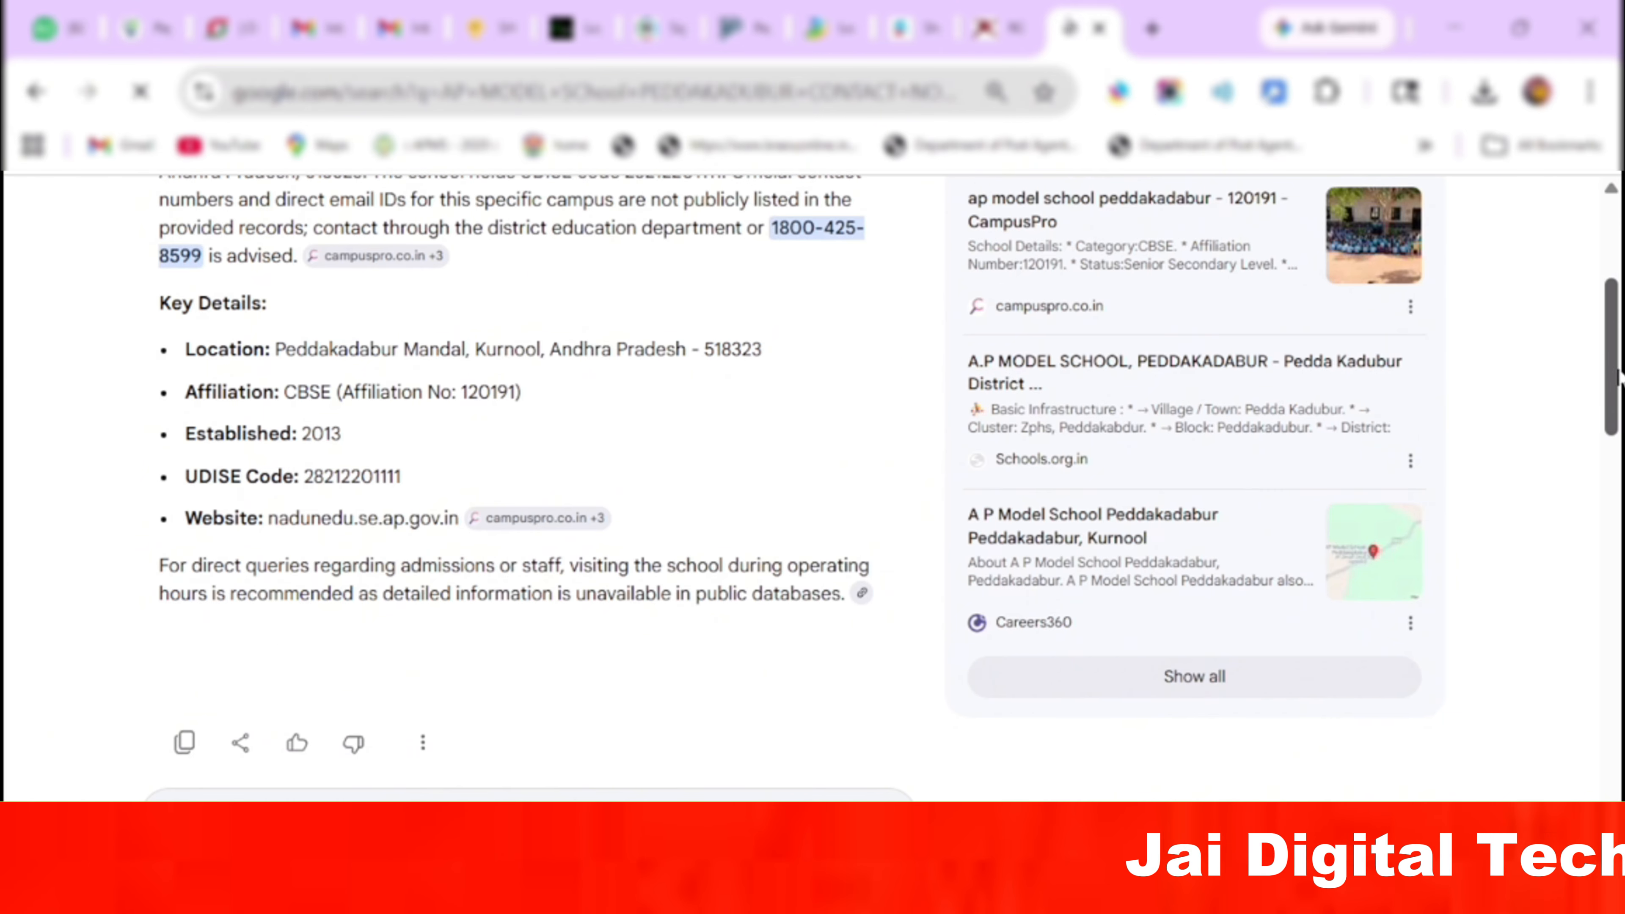
scroll(1621, 445, "down", 1)
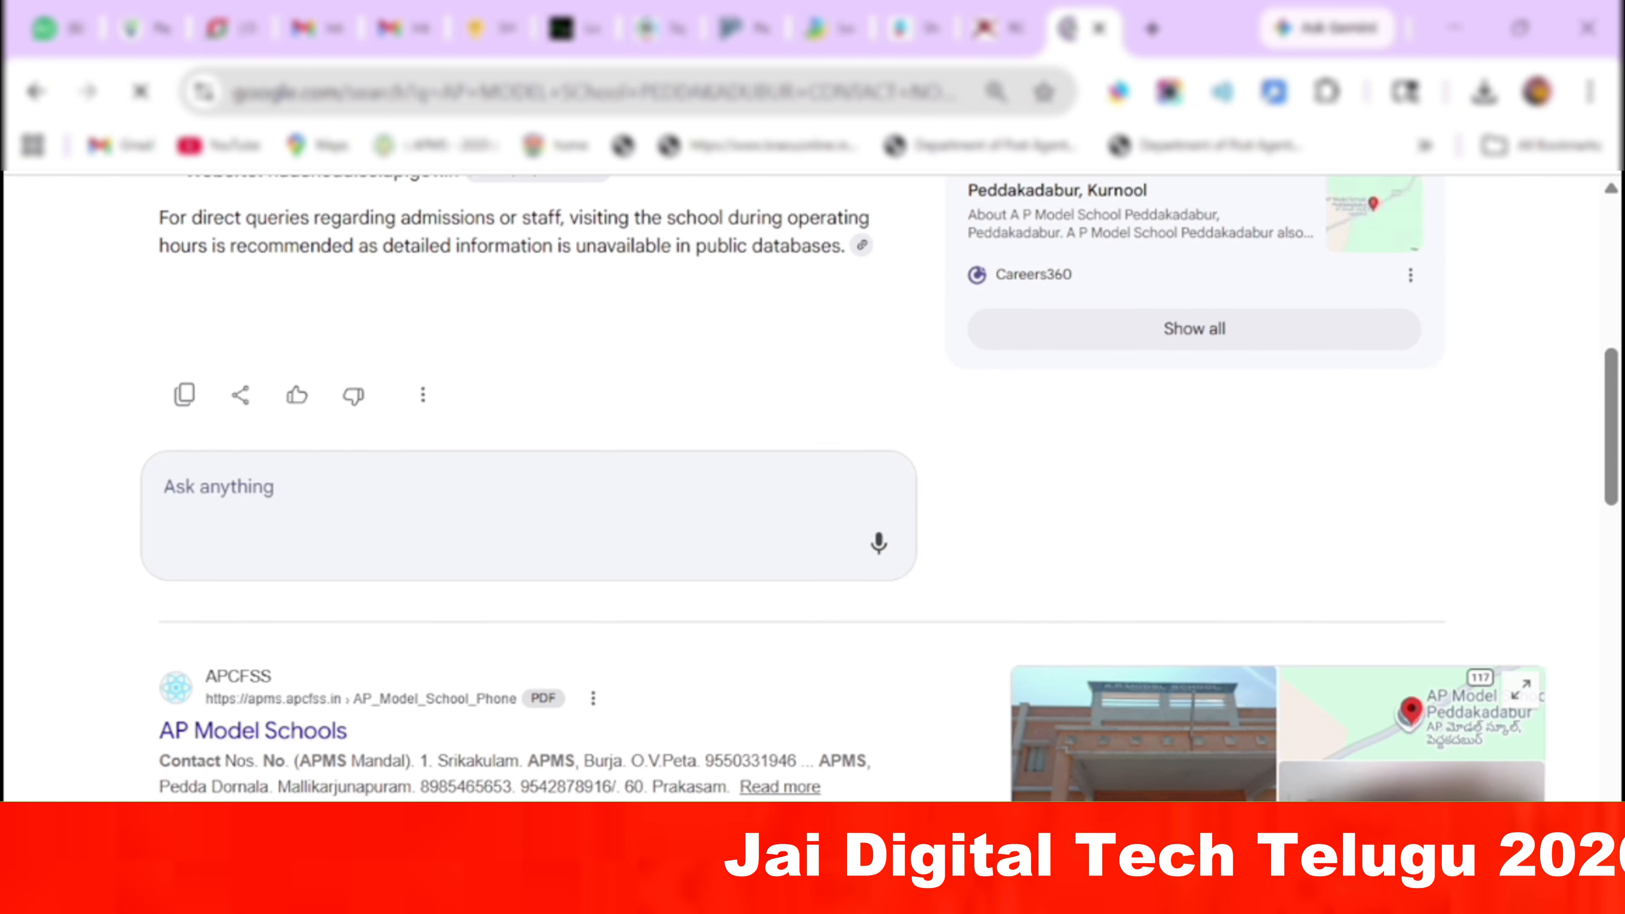
scroll(1622, 314, "up", 8)
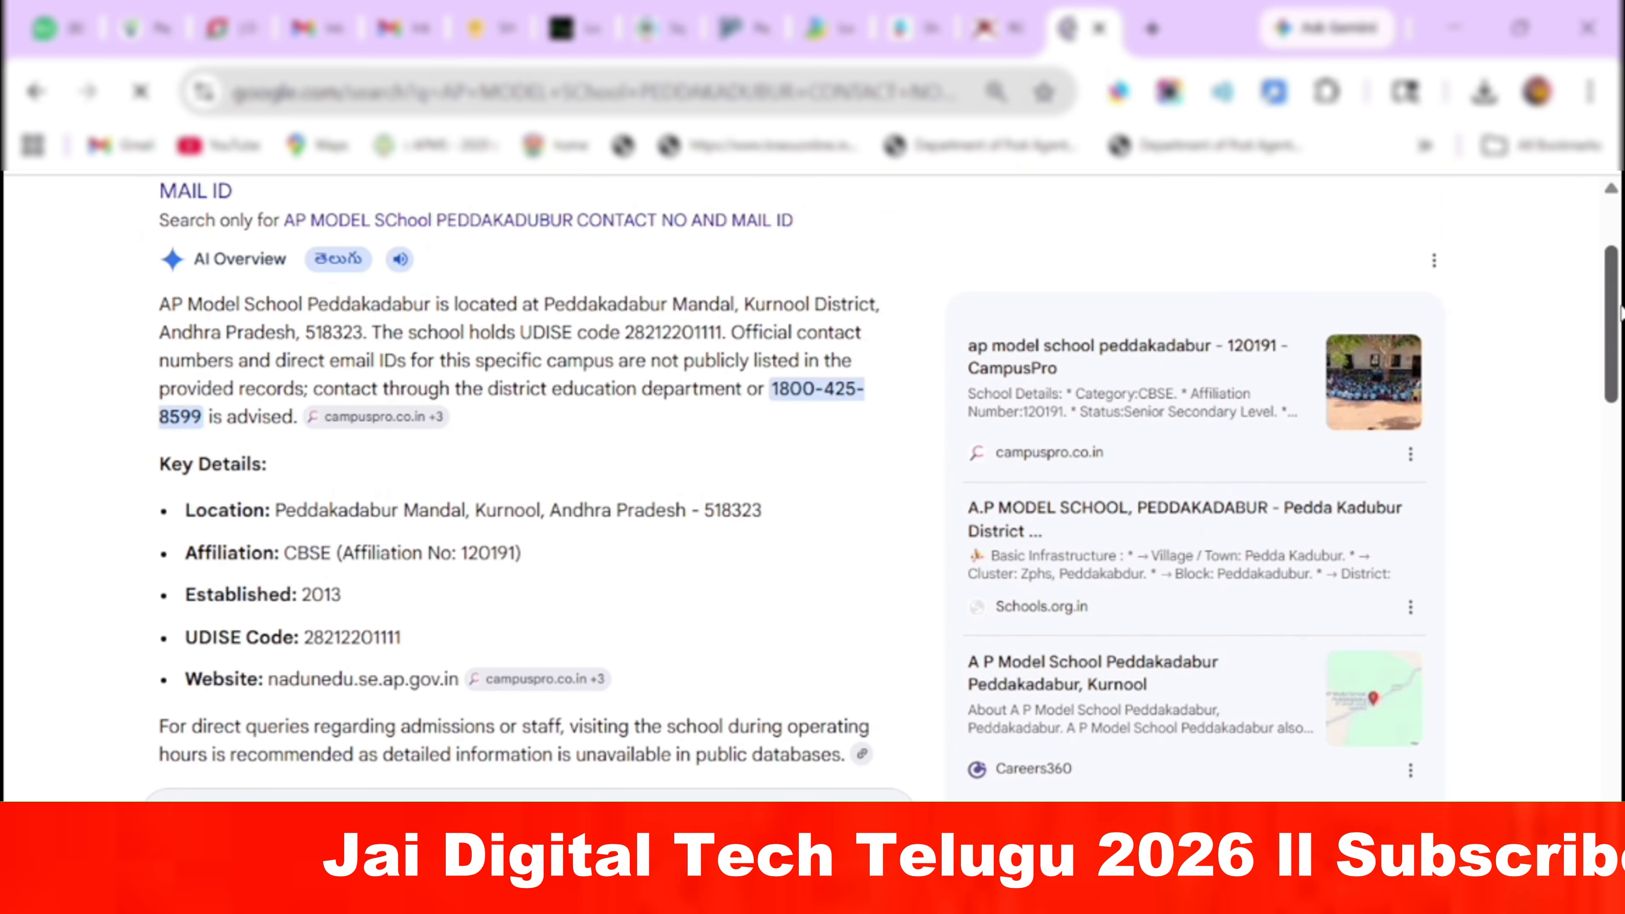
key("ctrl+shift+Tab")
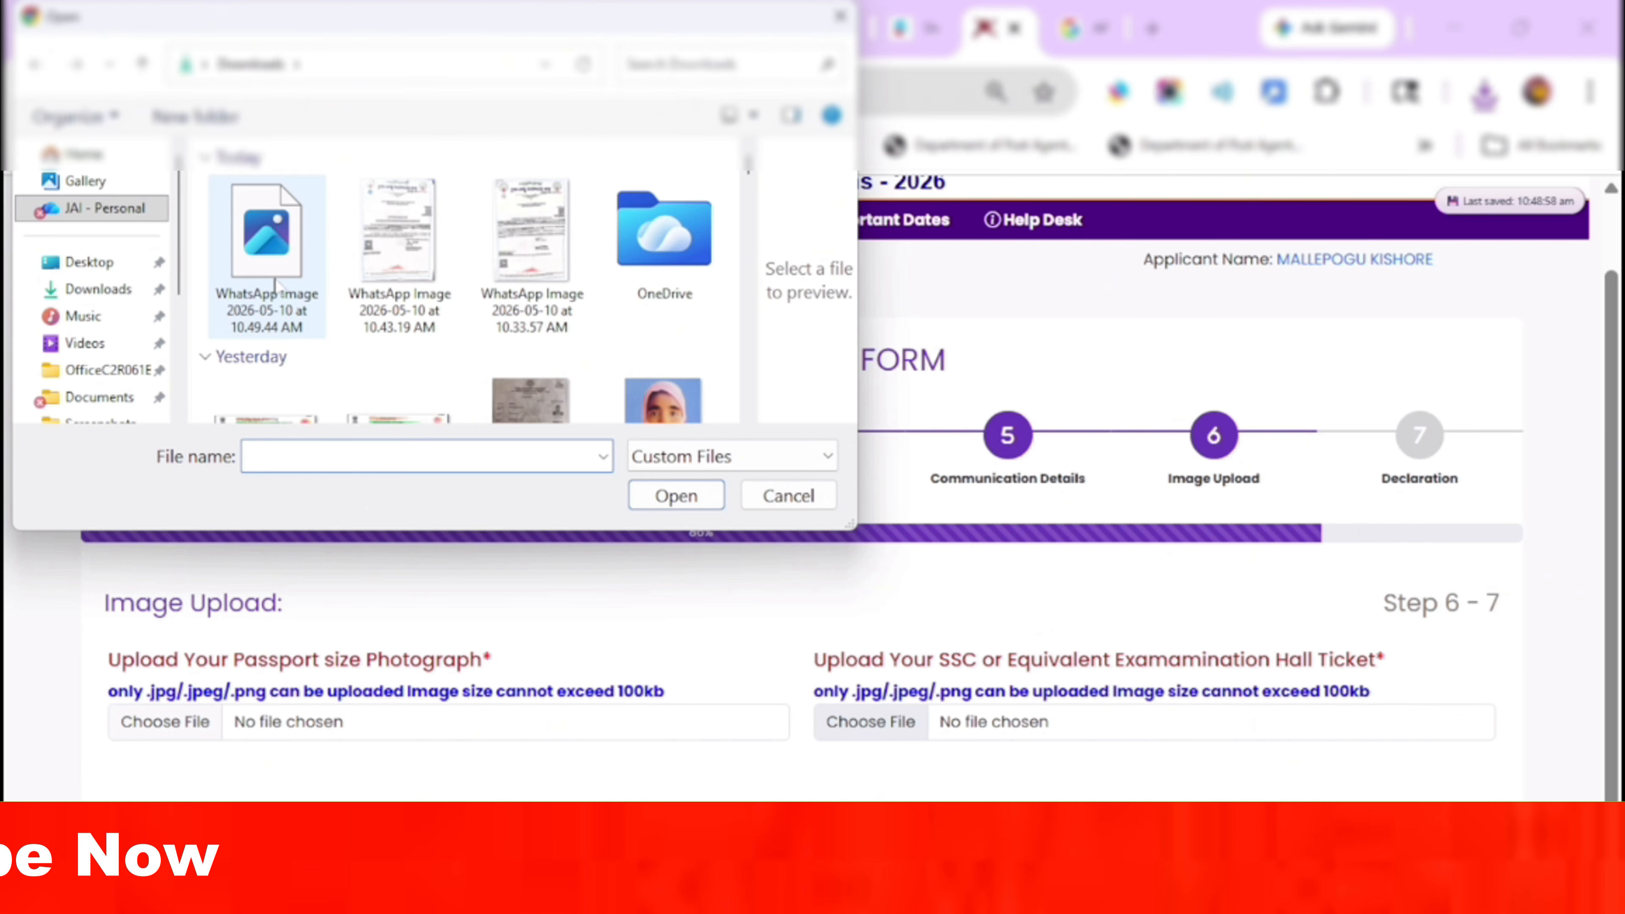
Attach the SSC hall ticket image and accept the declaration.
left_click(256, 244)
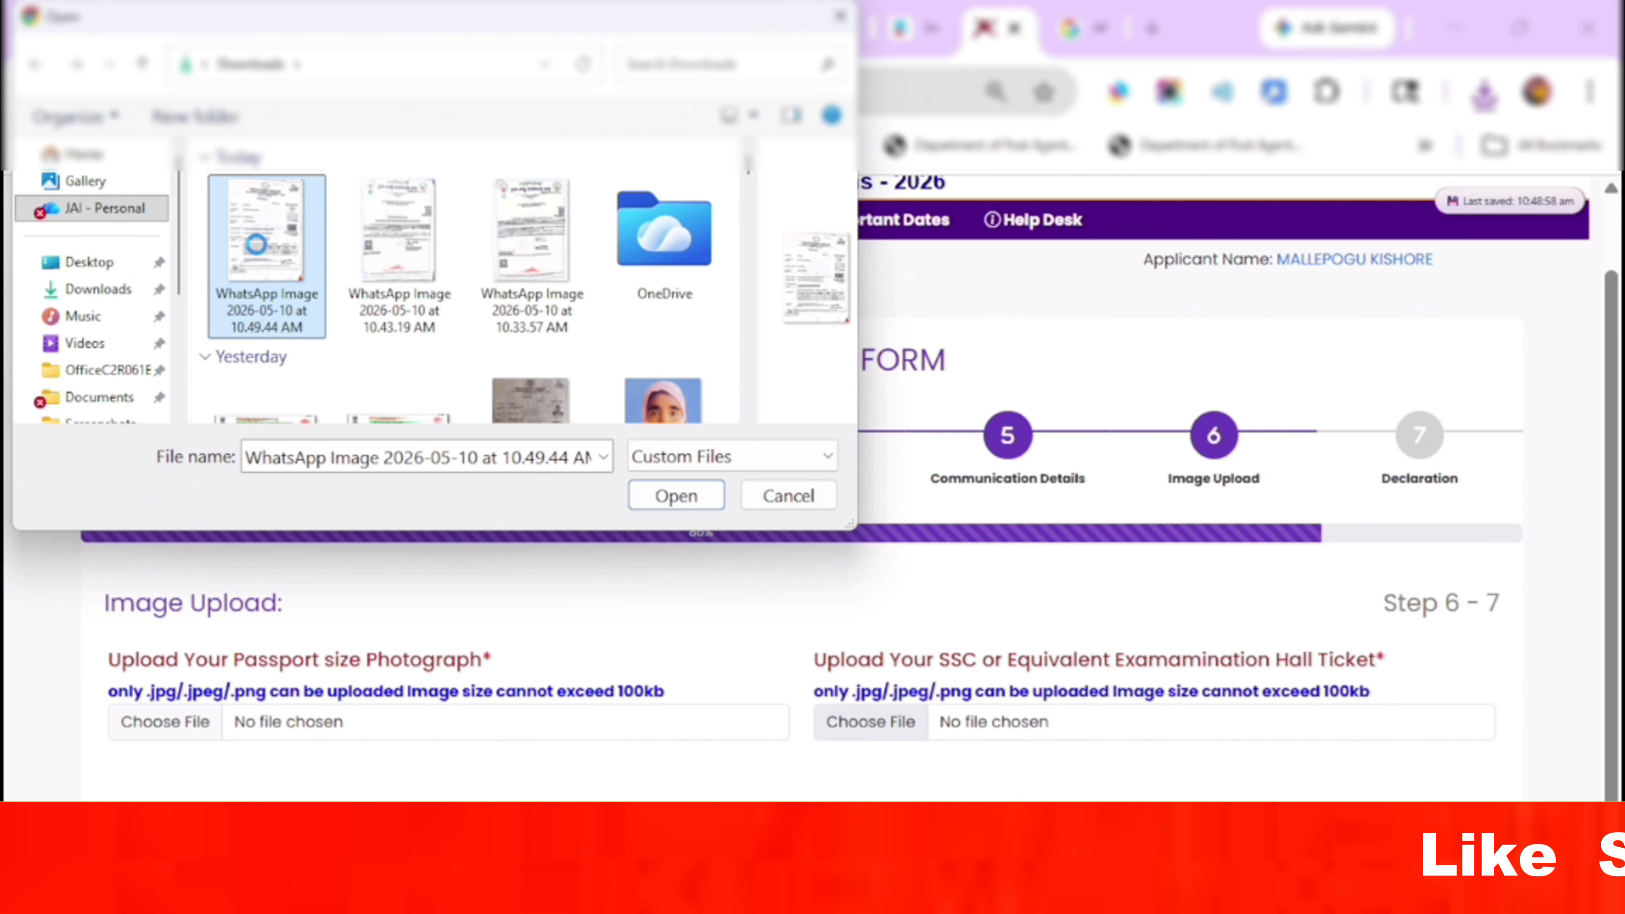
left_click(655, 505)
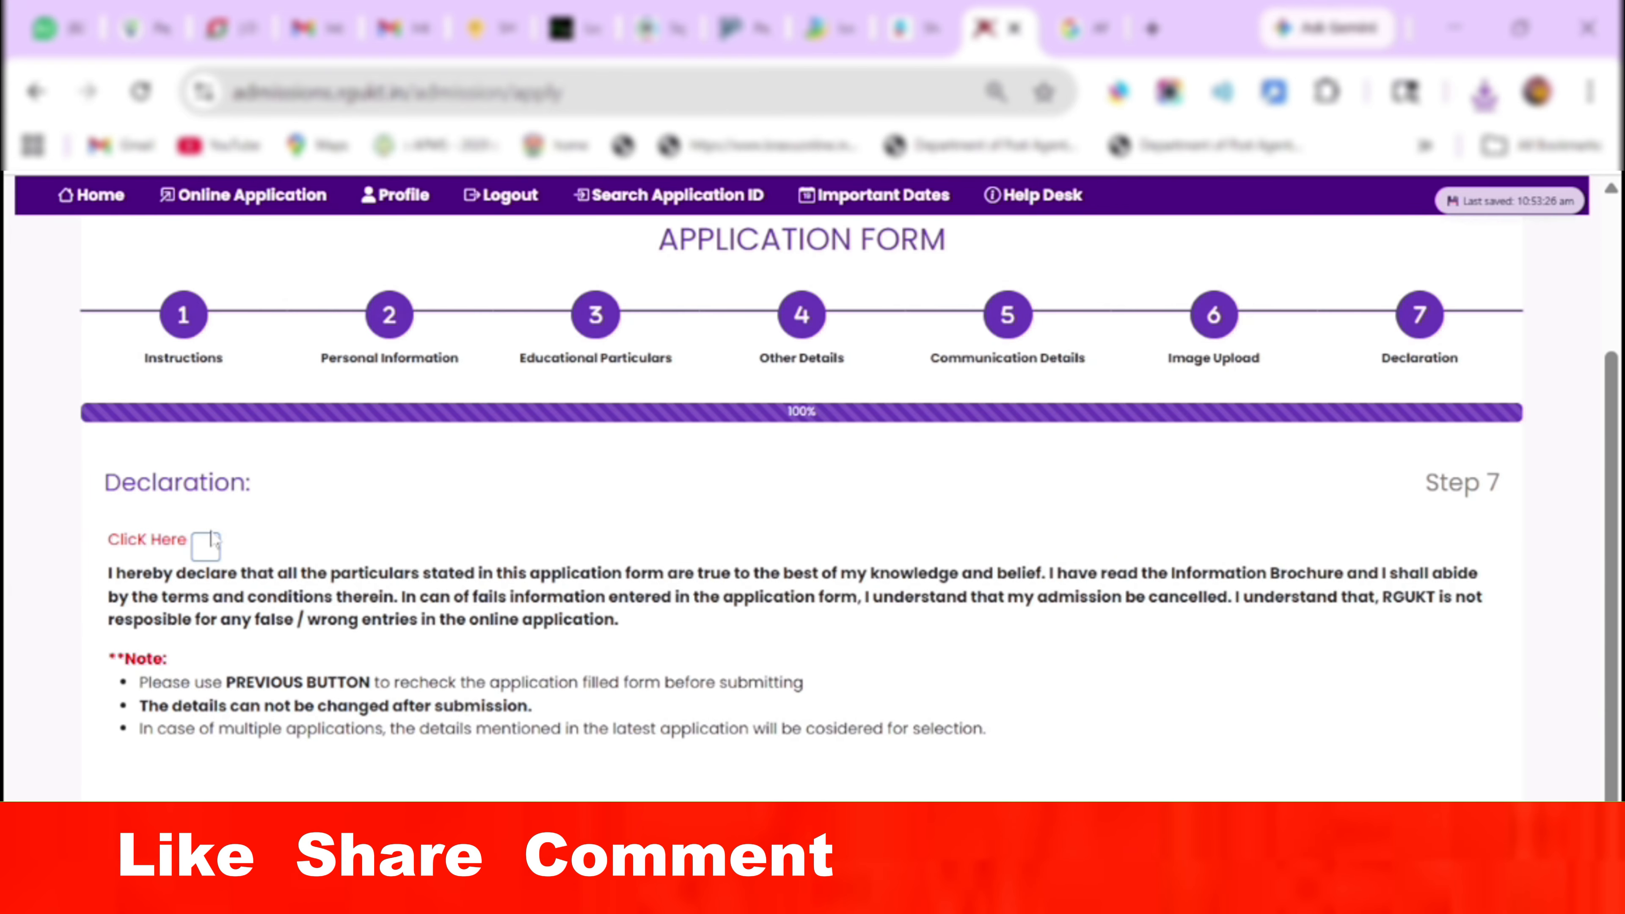
left_click(208, 544)
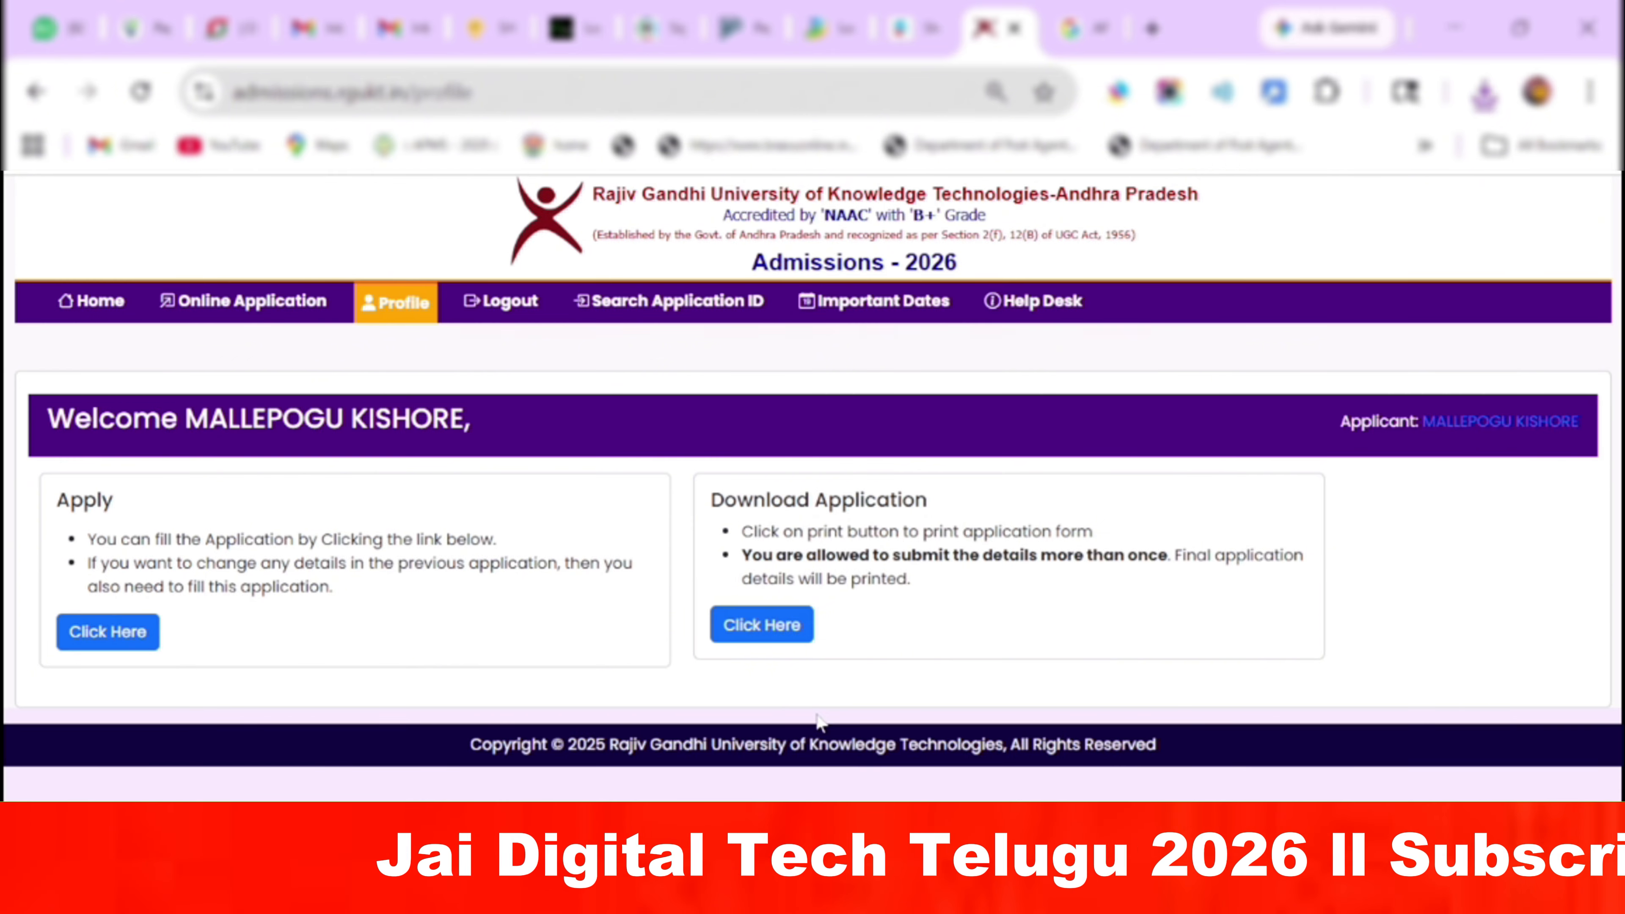
Open the printable application form from the profile page and scroll back to its top.
left_click(773, 639)
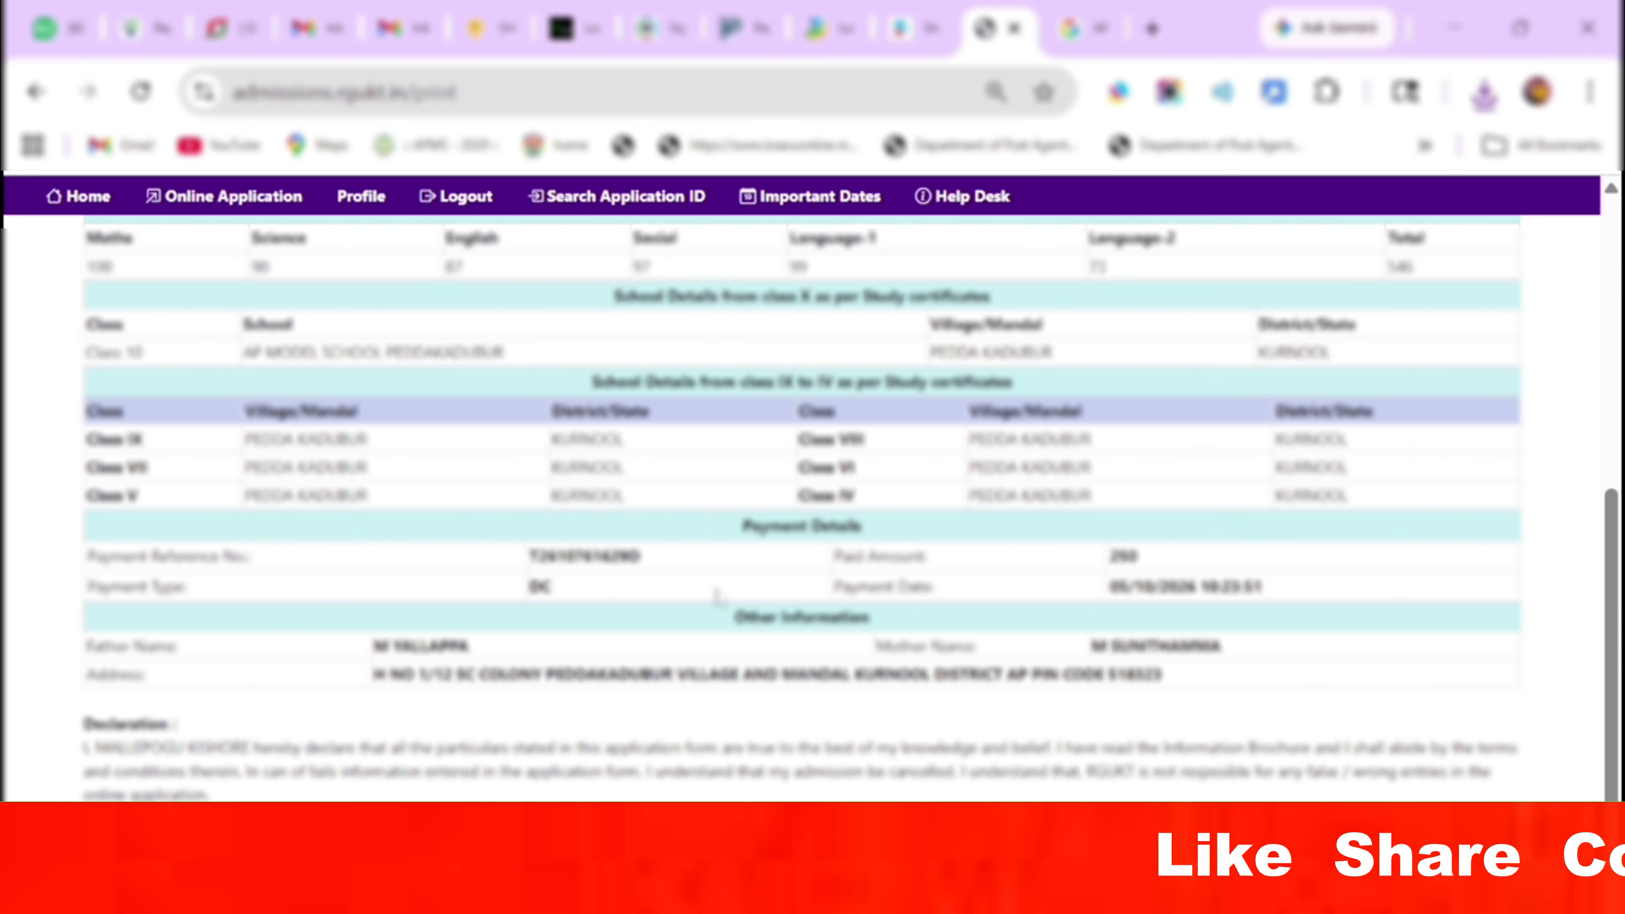
scroll(718, 597, "up", 6)
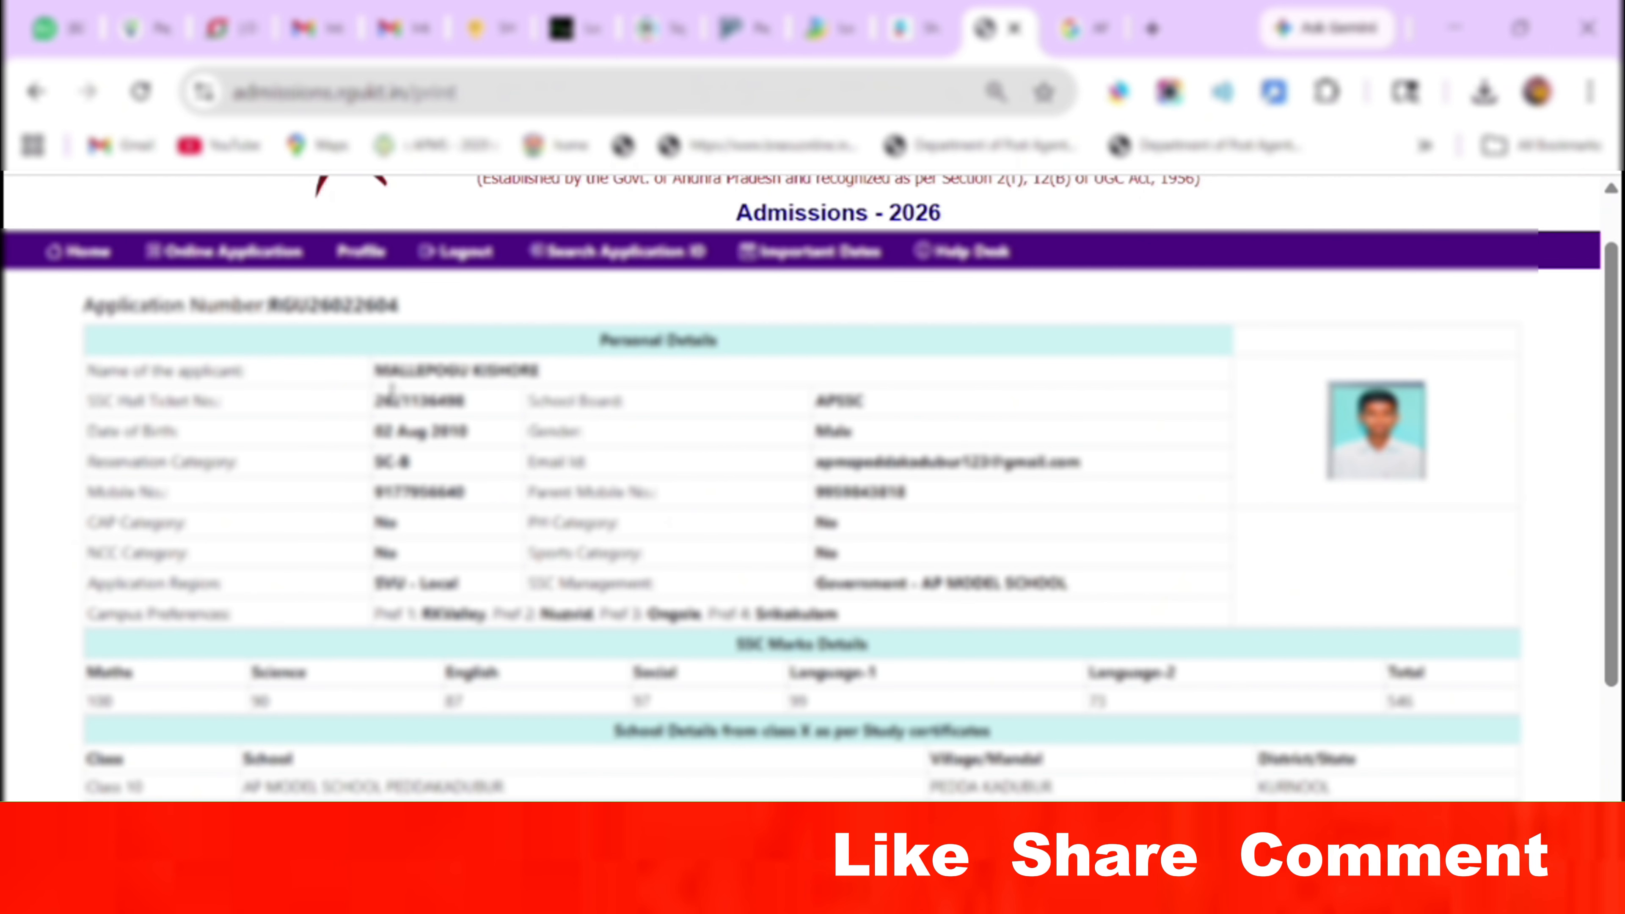